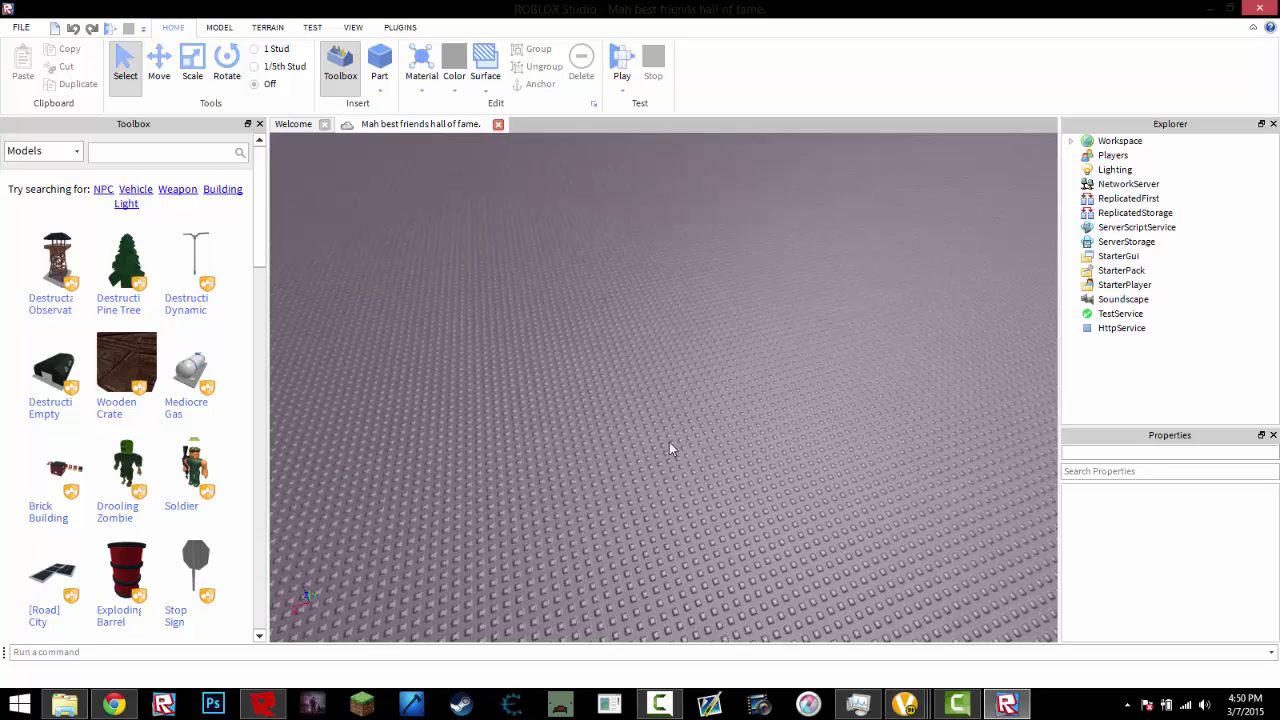
Search the Toolbox for 'light works' models and browse the results
left_click(202, 152)
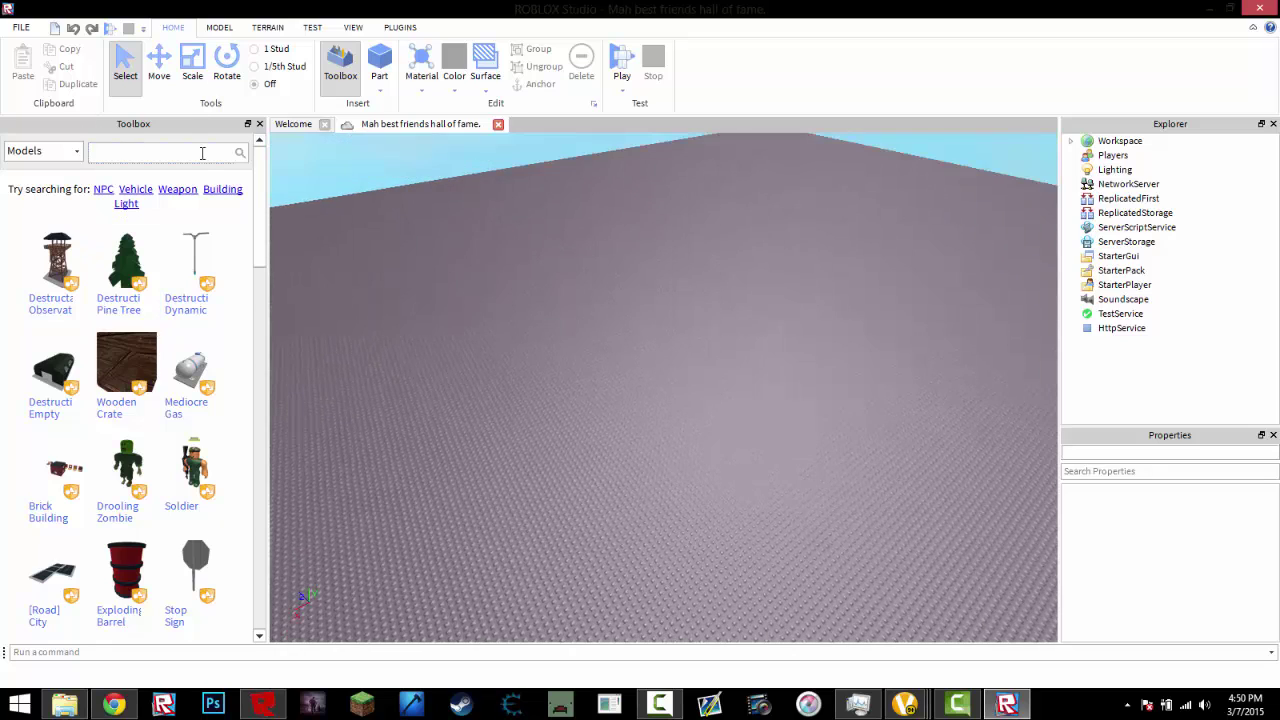
type("light works")
key("Return")
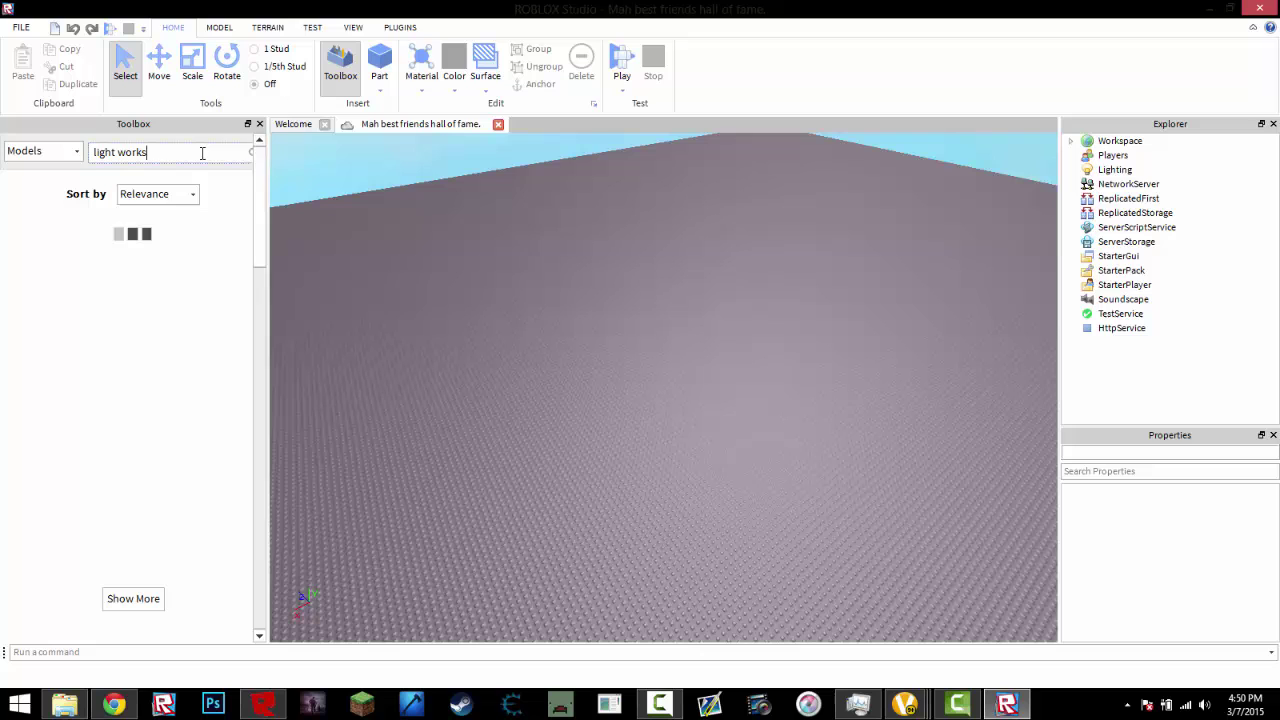
scroll(172, 466, "down", 3)
scroll(150, 480, "down", 3)
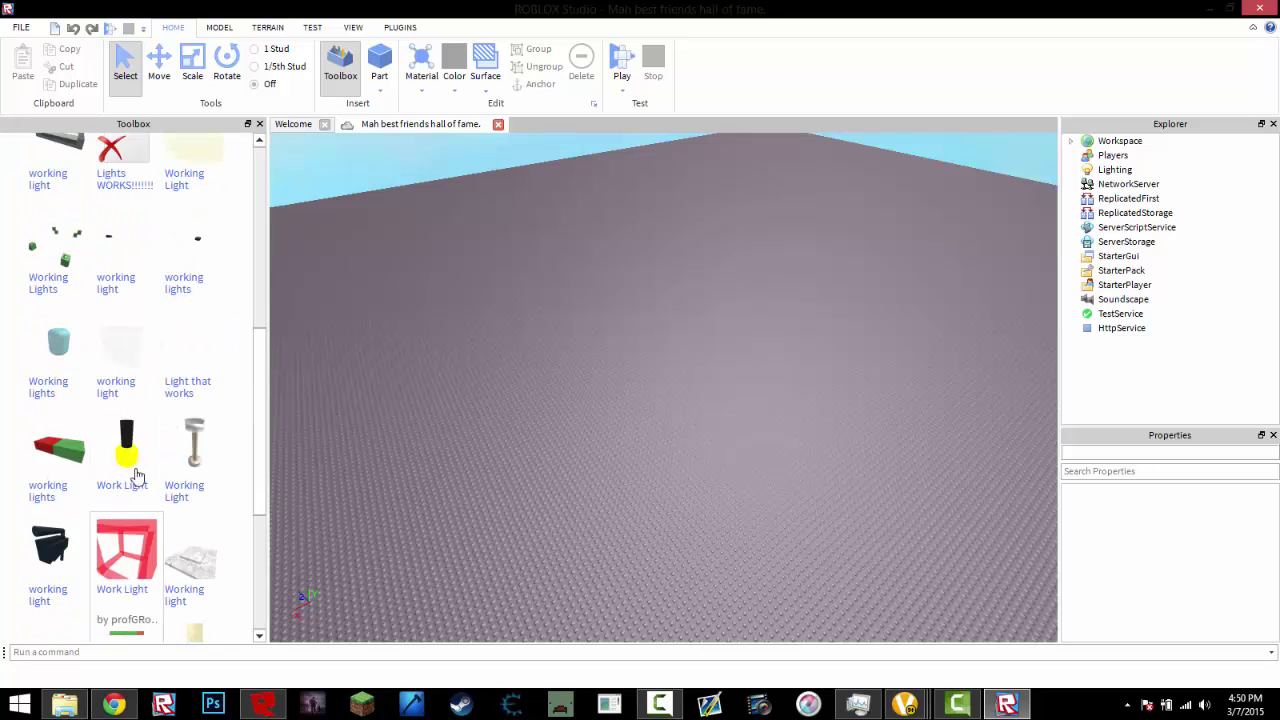
scroll(165, 445, "down", 3)
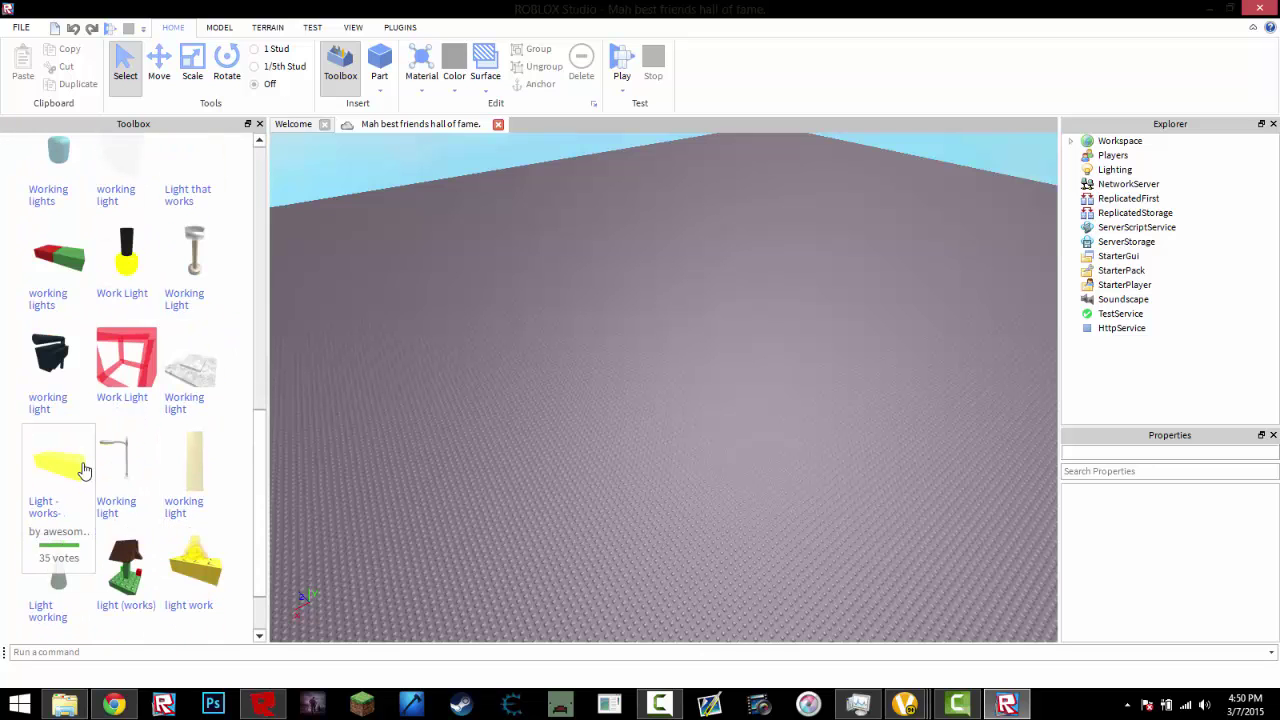
Place a yellow light model on the baseplate, then delete it again
left_click_drag(621, 452, 579, 399)
scroll(579, 399, "down", 5)
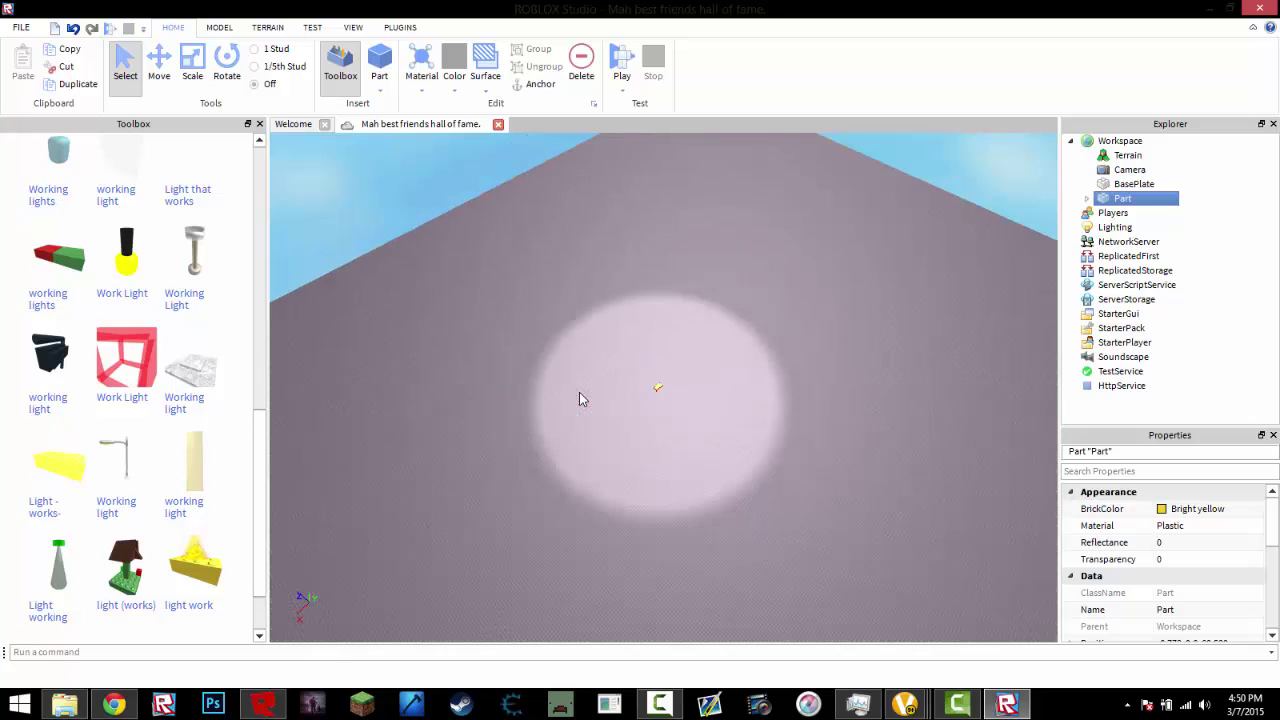
key("Delete")
scroll(771, 363, "up", 5)
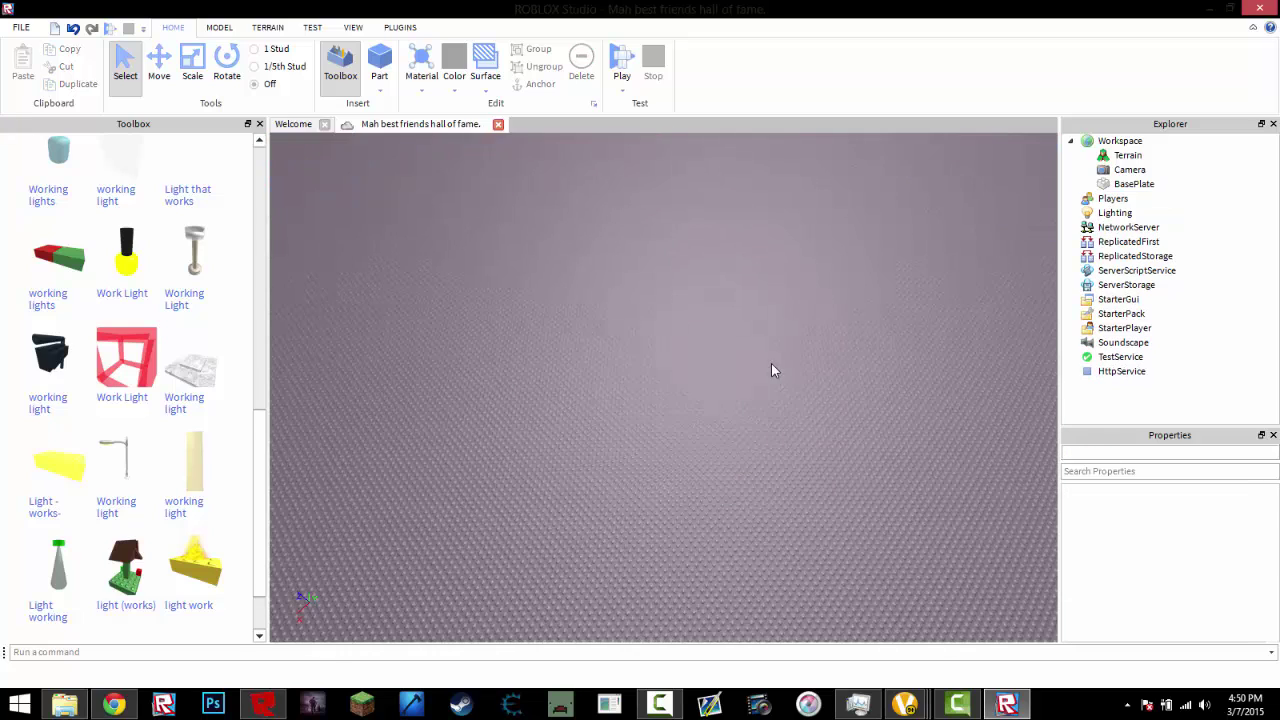
scroll(214, 277, "up", 5)
scroll(214, 277, "up", 5)
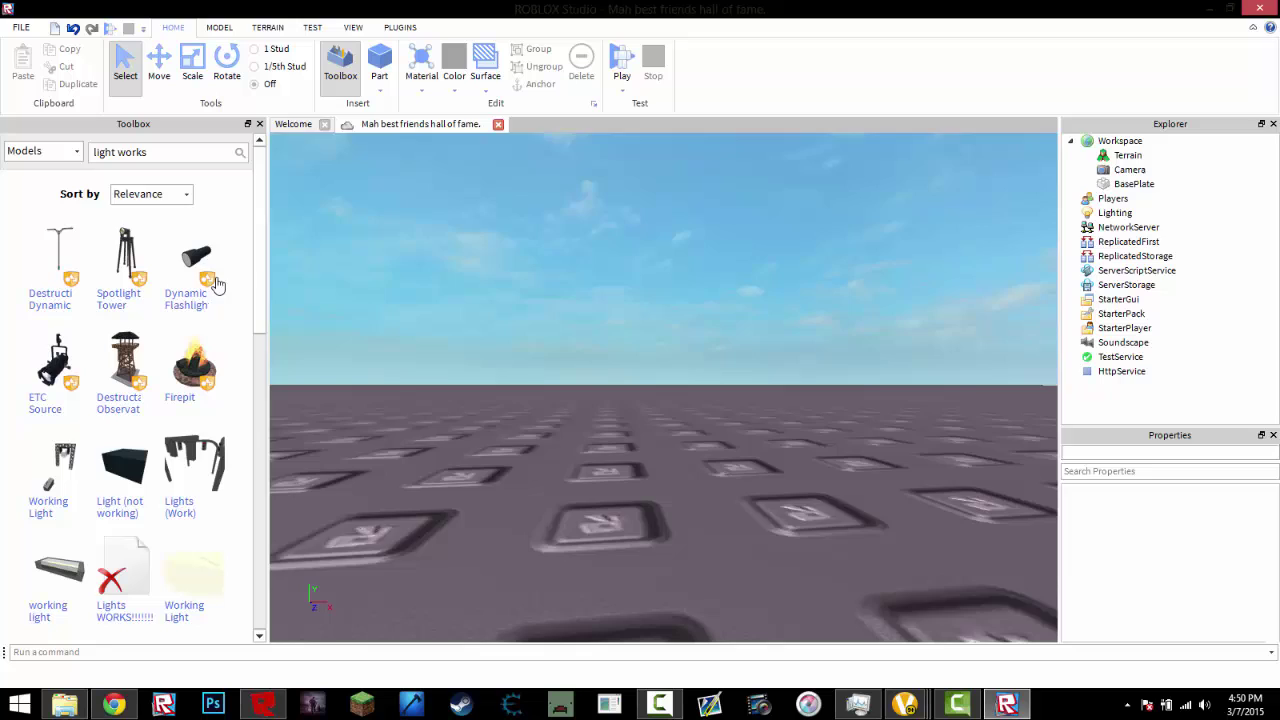
scroll(556, 351, "down", 5)
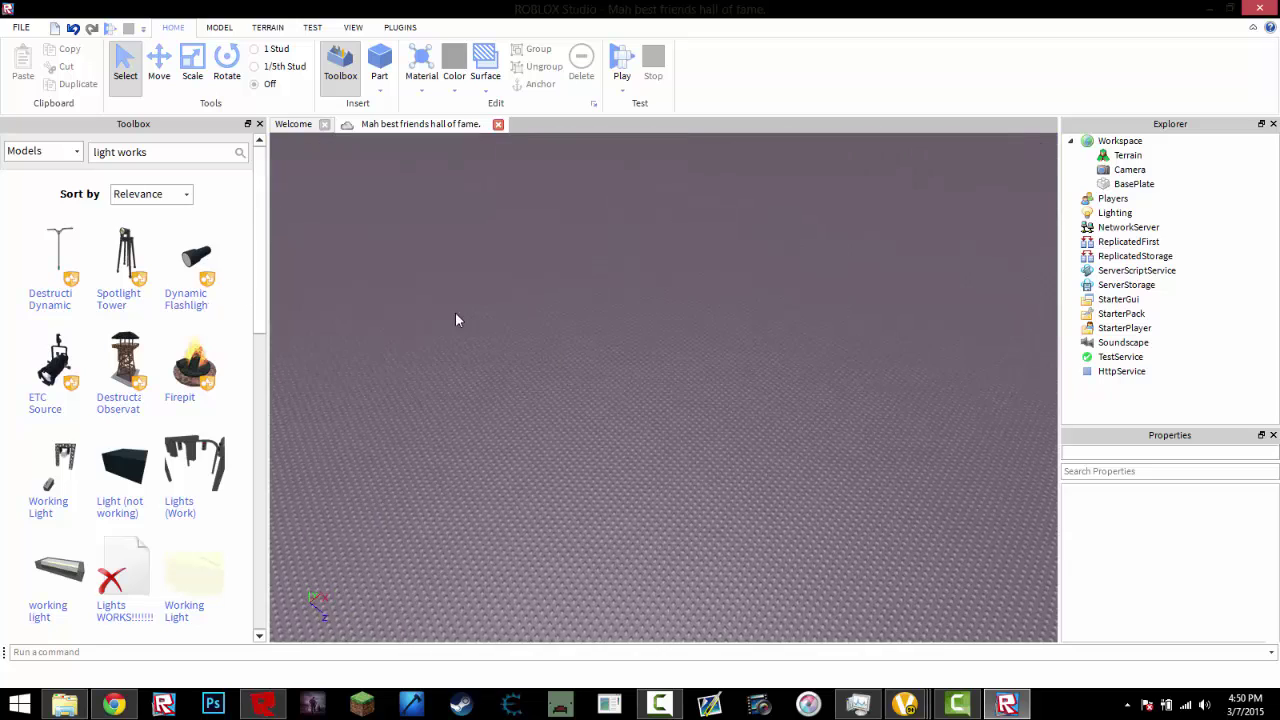
scroll(500, 325, "up", 5)
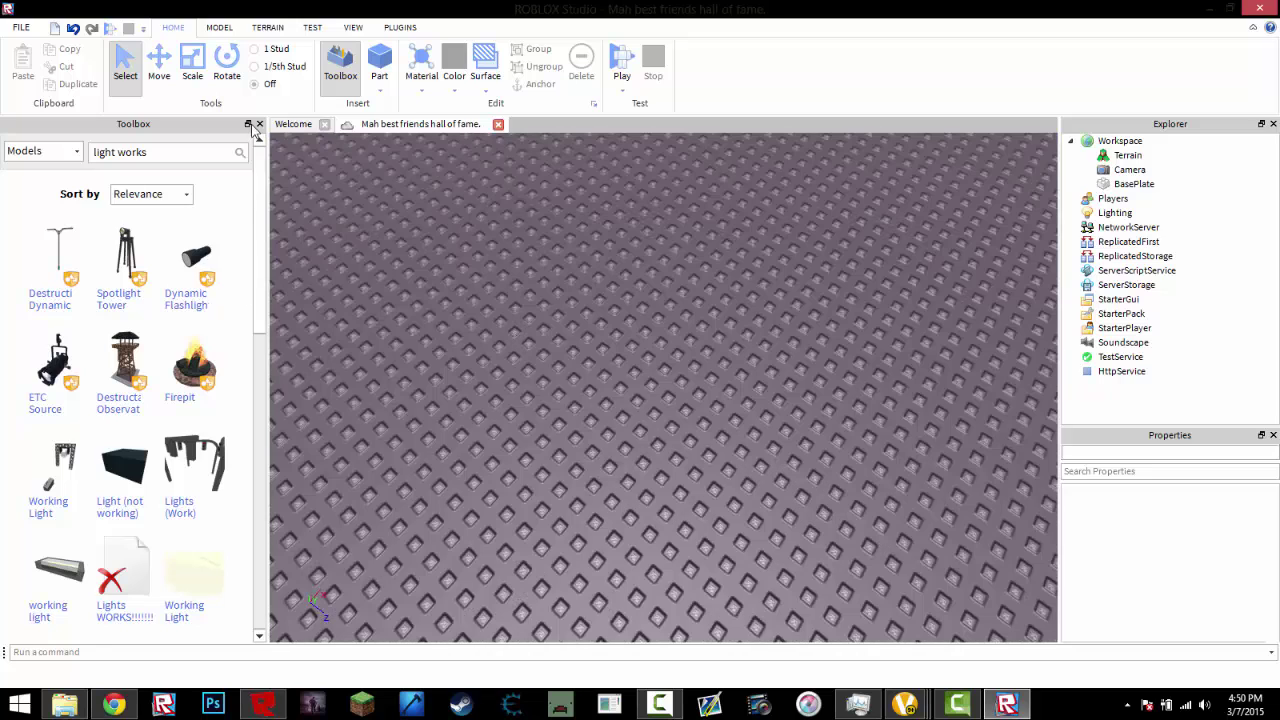
Close the Toolbox, Explorer and Properties panels
left_click(259, 124)
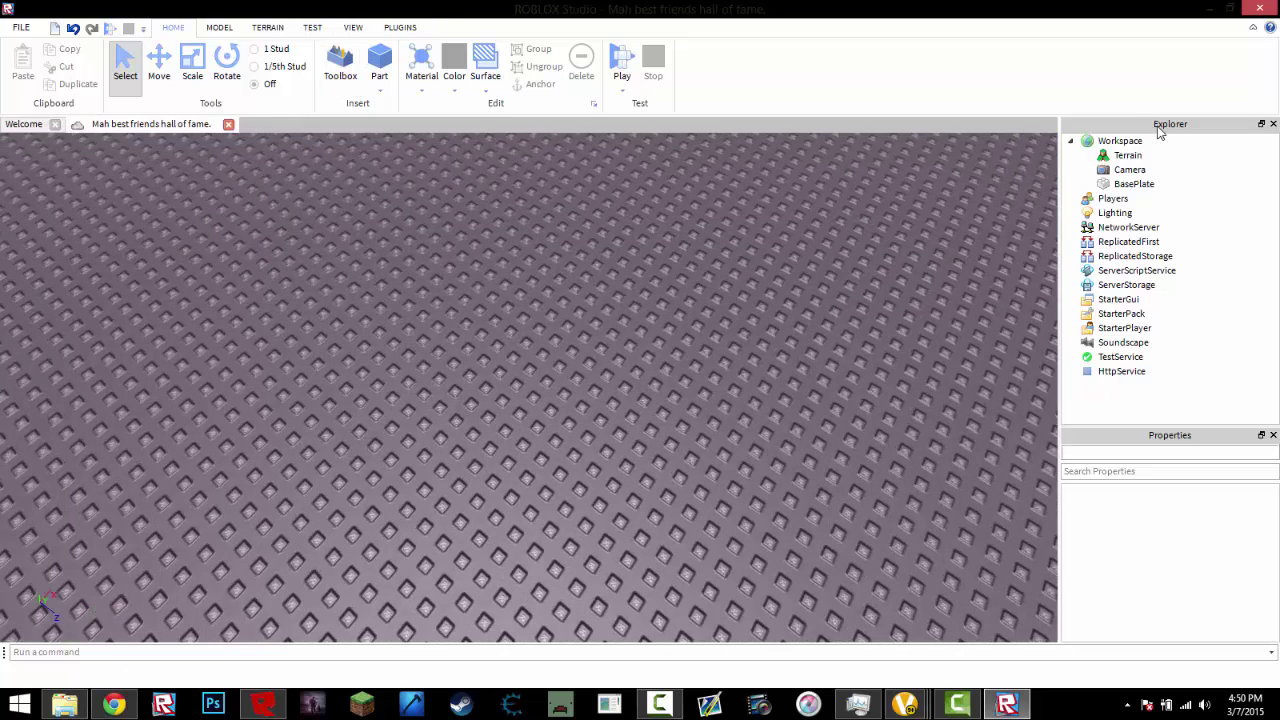
left_click(1273, 124)
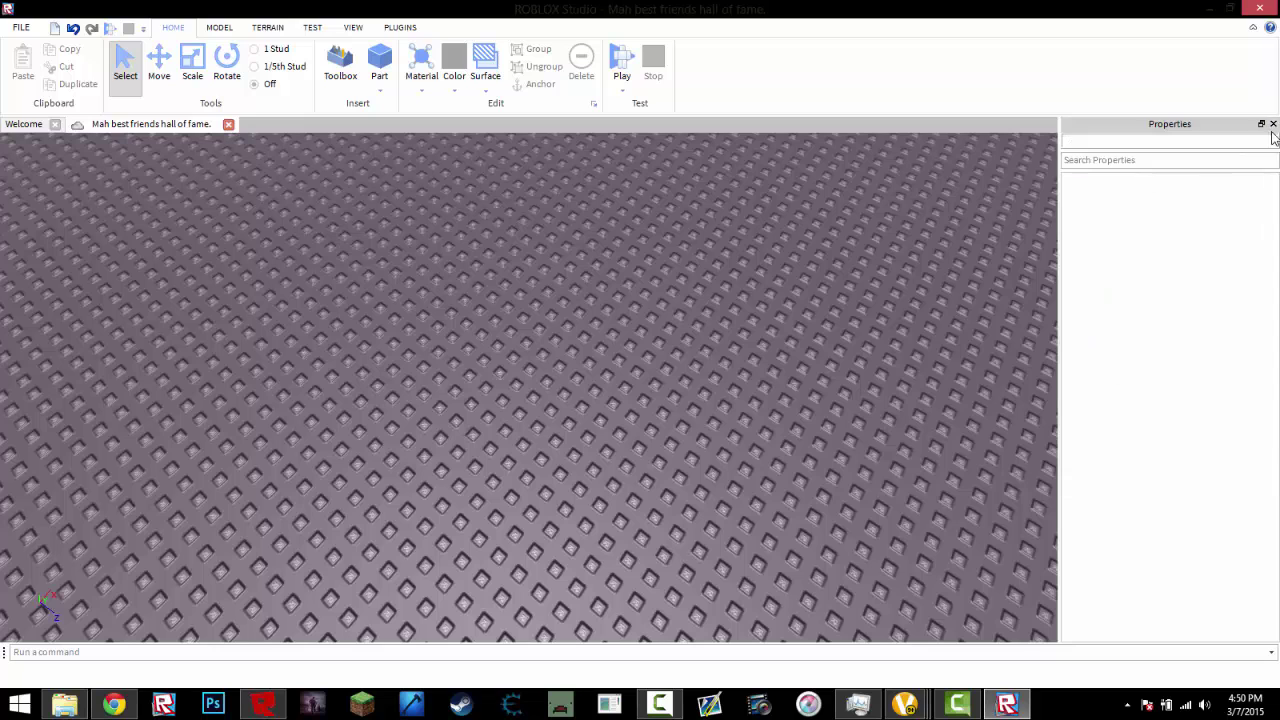
left_click(1273, 124)
Launch Building Tools by F3X from the Plugins tab
left_click(398, 28)
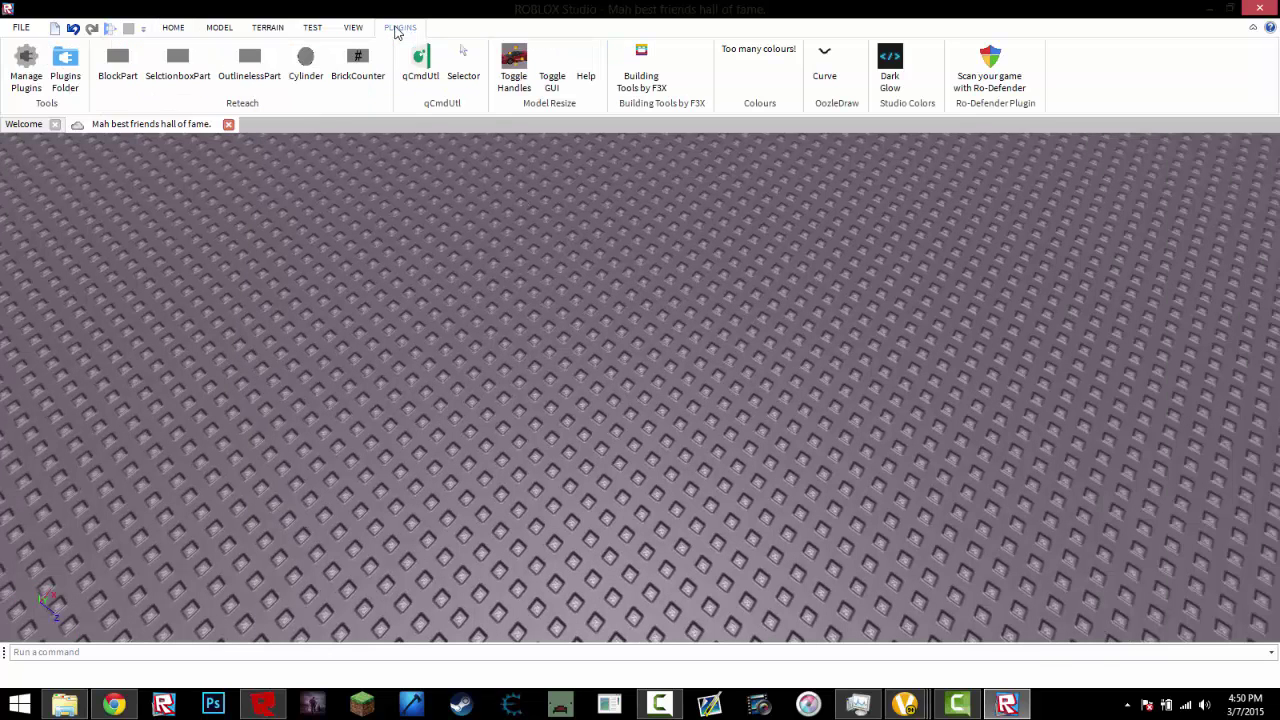
left_click(645, 96)
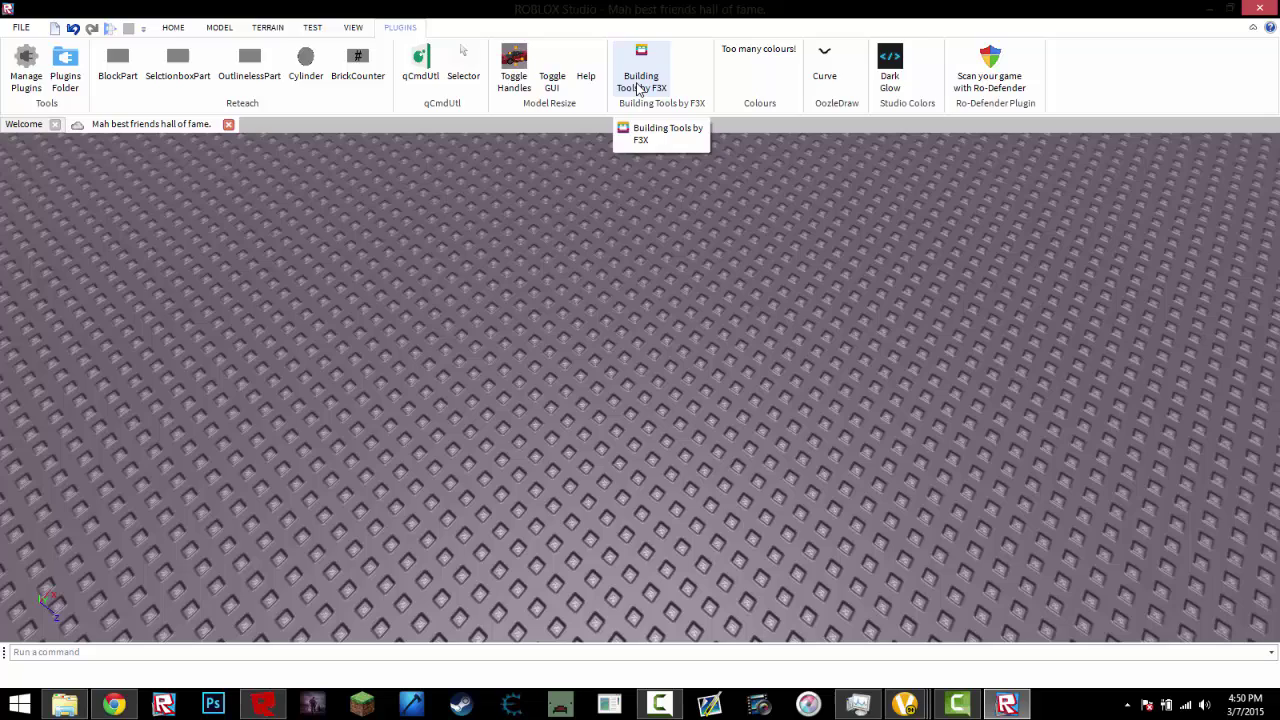
scroll(638, 89, "up", 2)
left_click(400, 27)
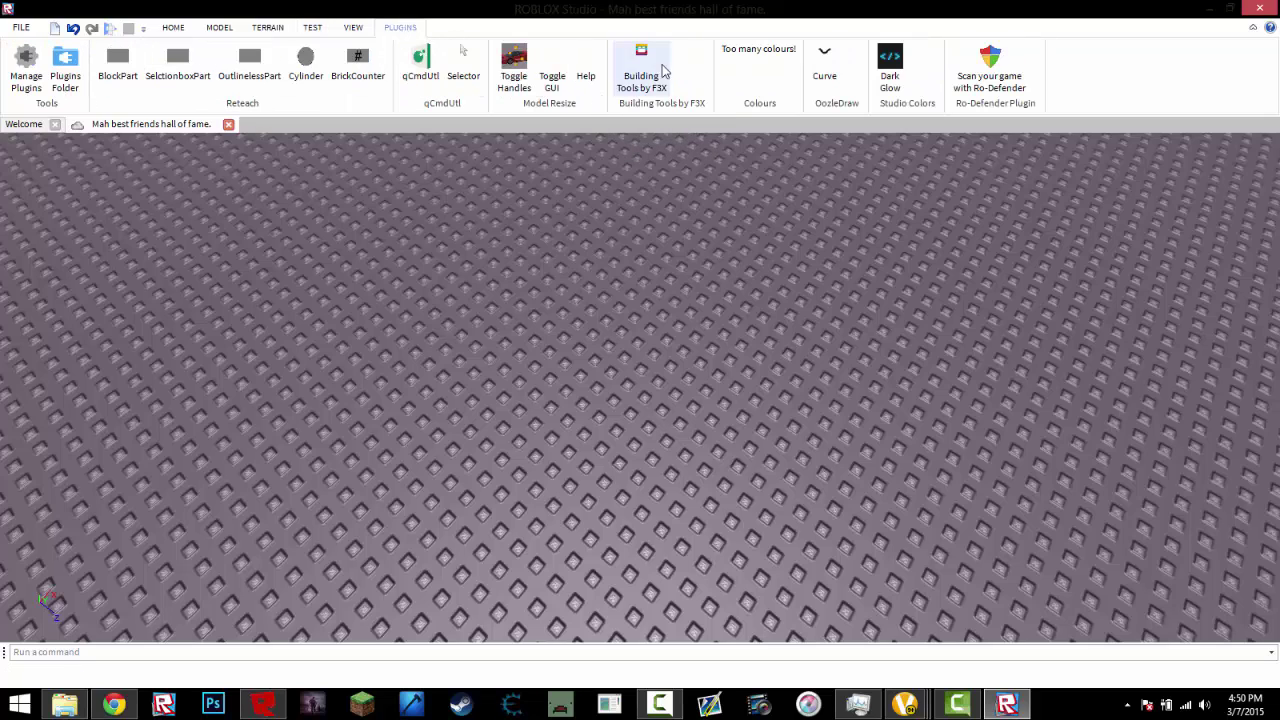
Activate F3X Building Tools and dismiss its HttpService notice
left_click(650, 70)
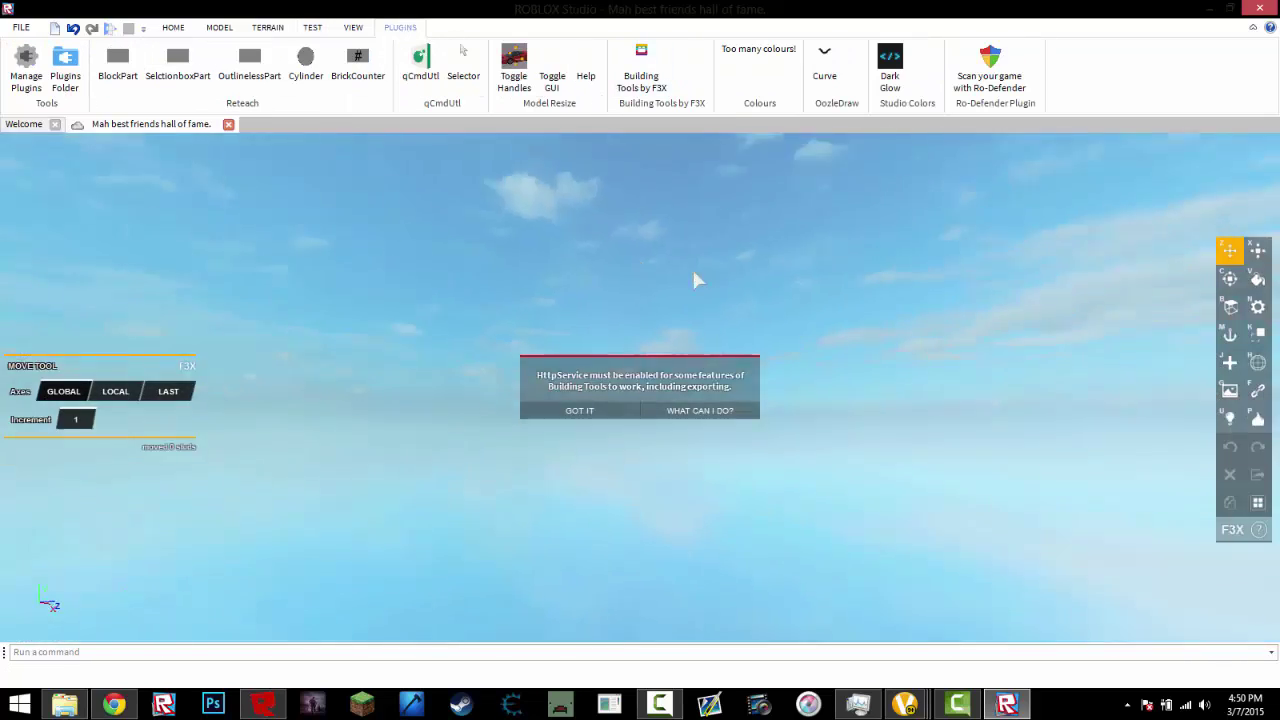
right_click_drag(697, 280, 692, 274)
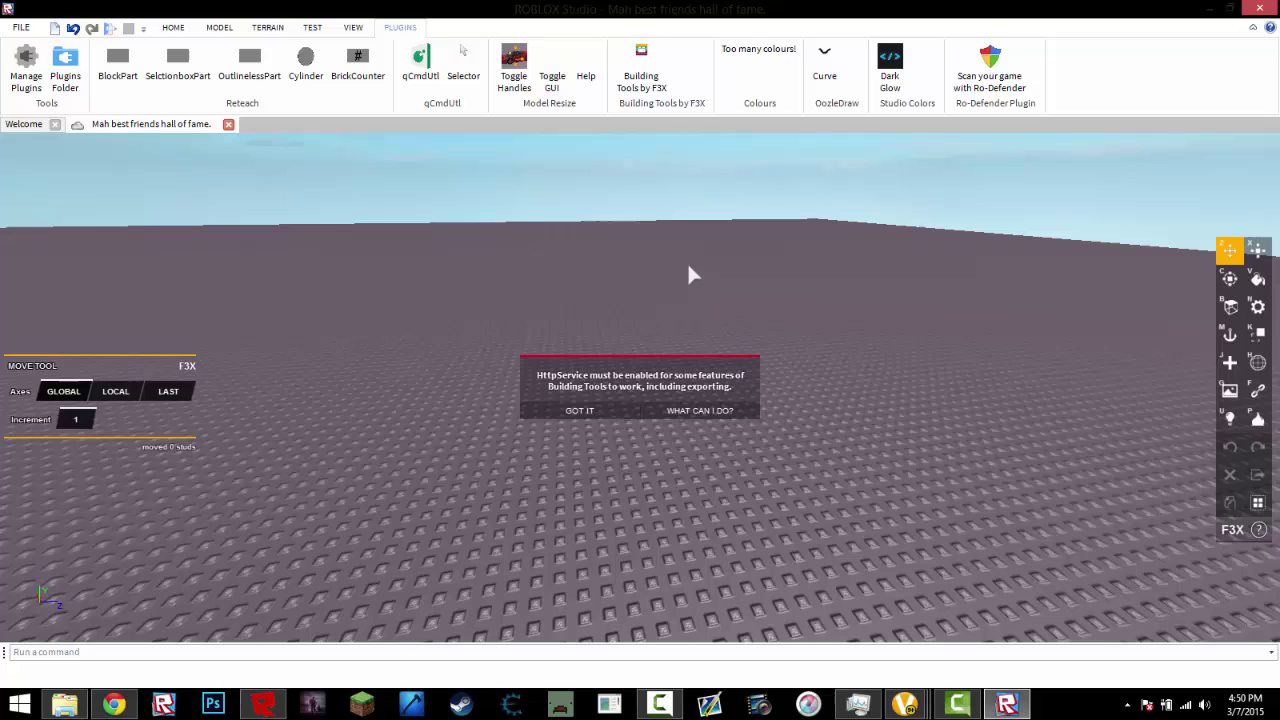
left_click(580, 410)
Run Game:GetService('HttpService').HttpEnabled=true in the command bar
left_click(293, 651)
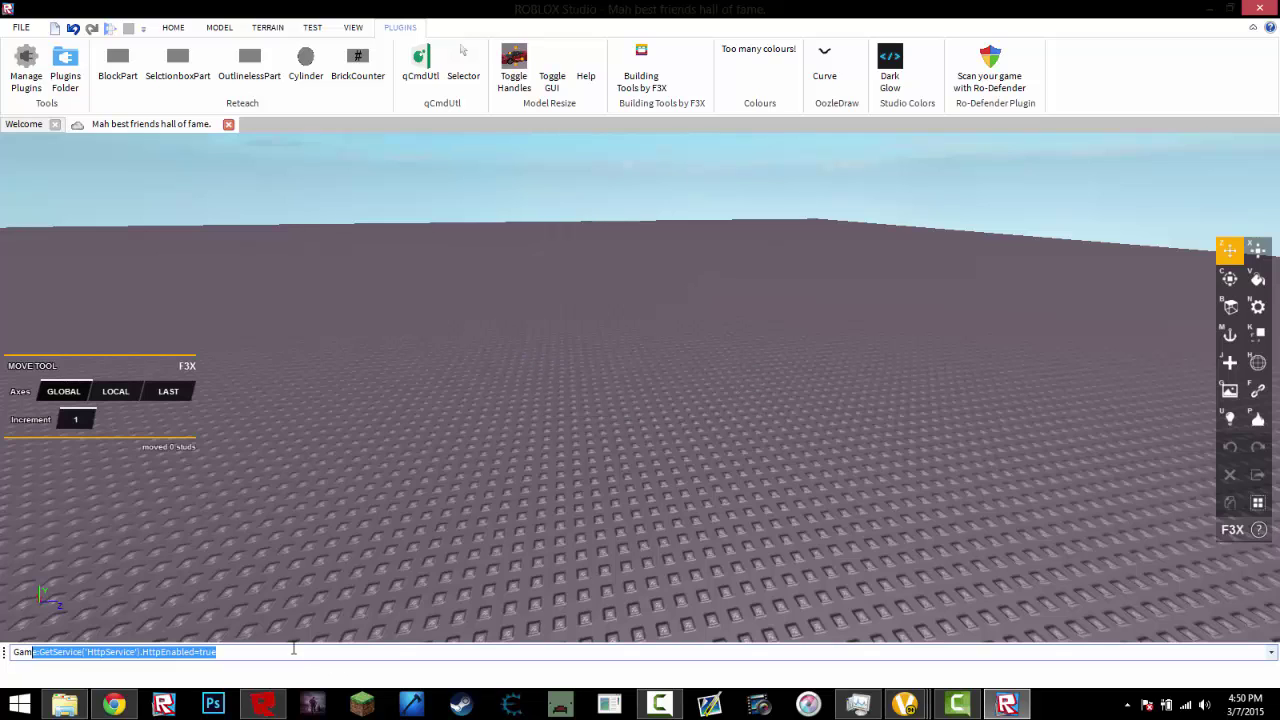
type("Game:ClearAllChildren()")
key("Return")
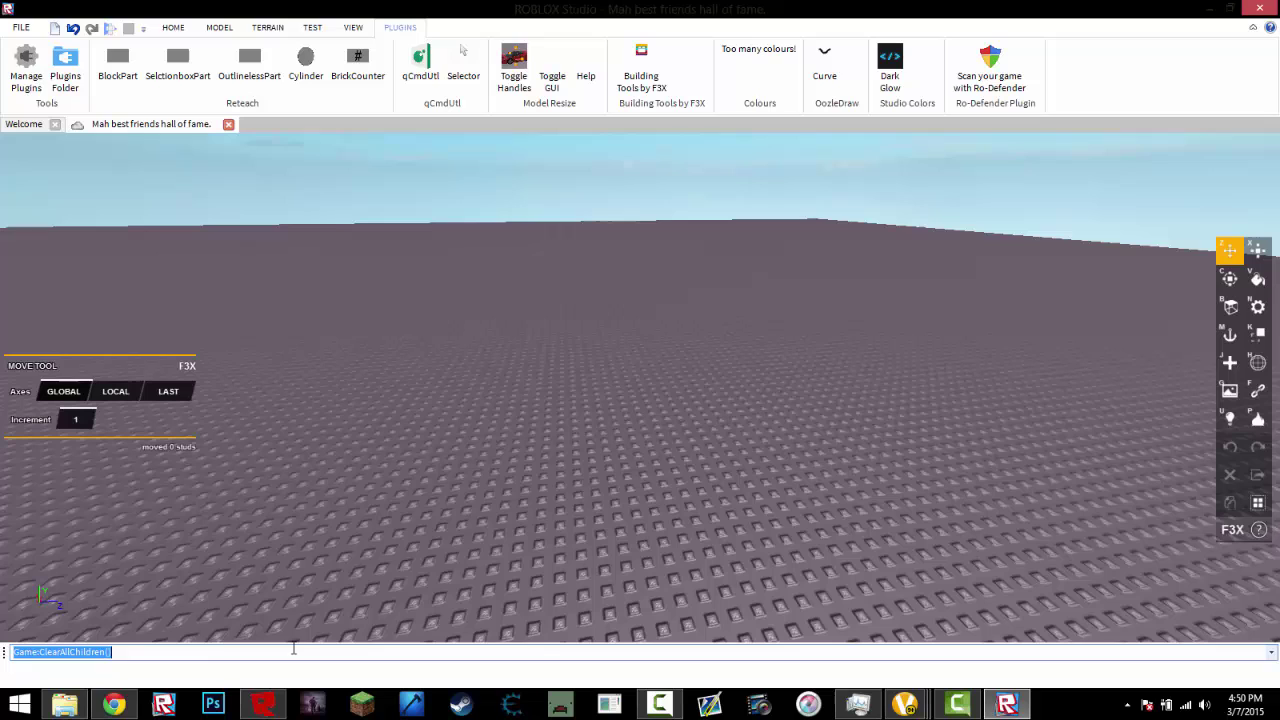
type("Gma")
key("Up")
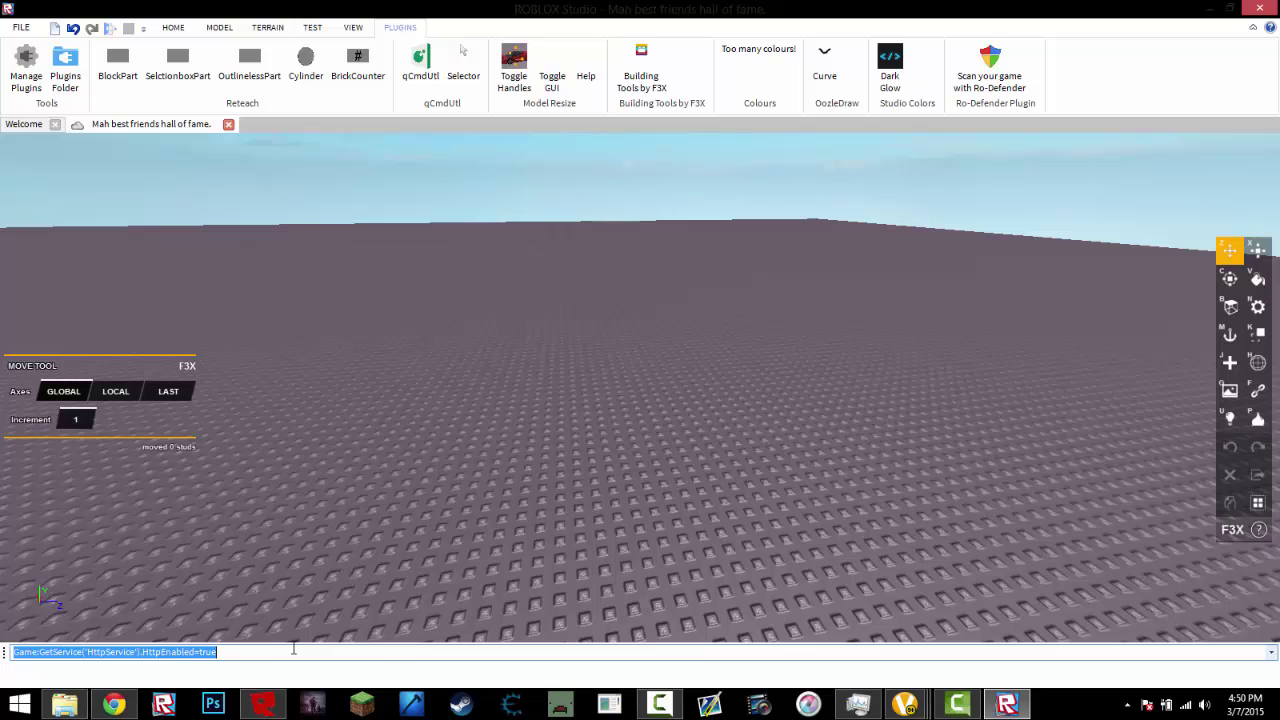
key("Return")
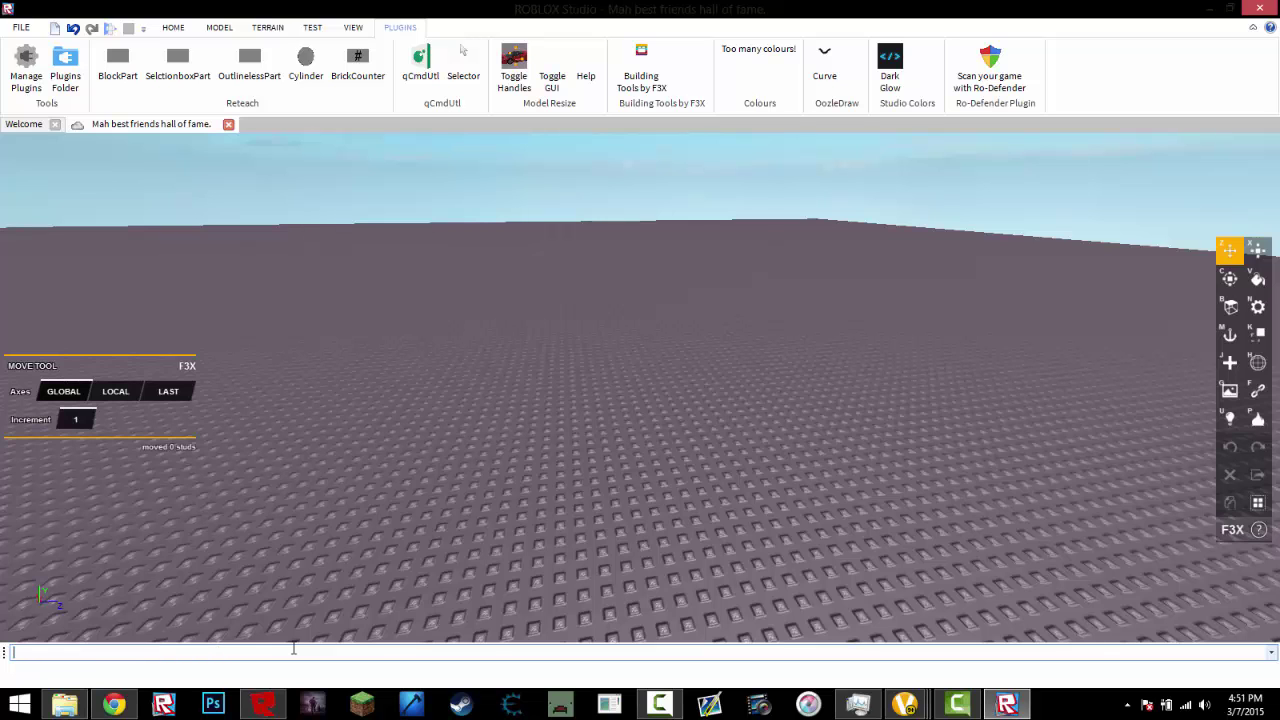
Place a grey block on the baseplate, inspect it, then delete it
right_click_drag(376, 515, 377, 515)
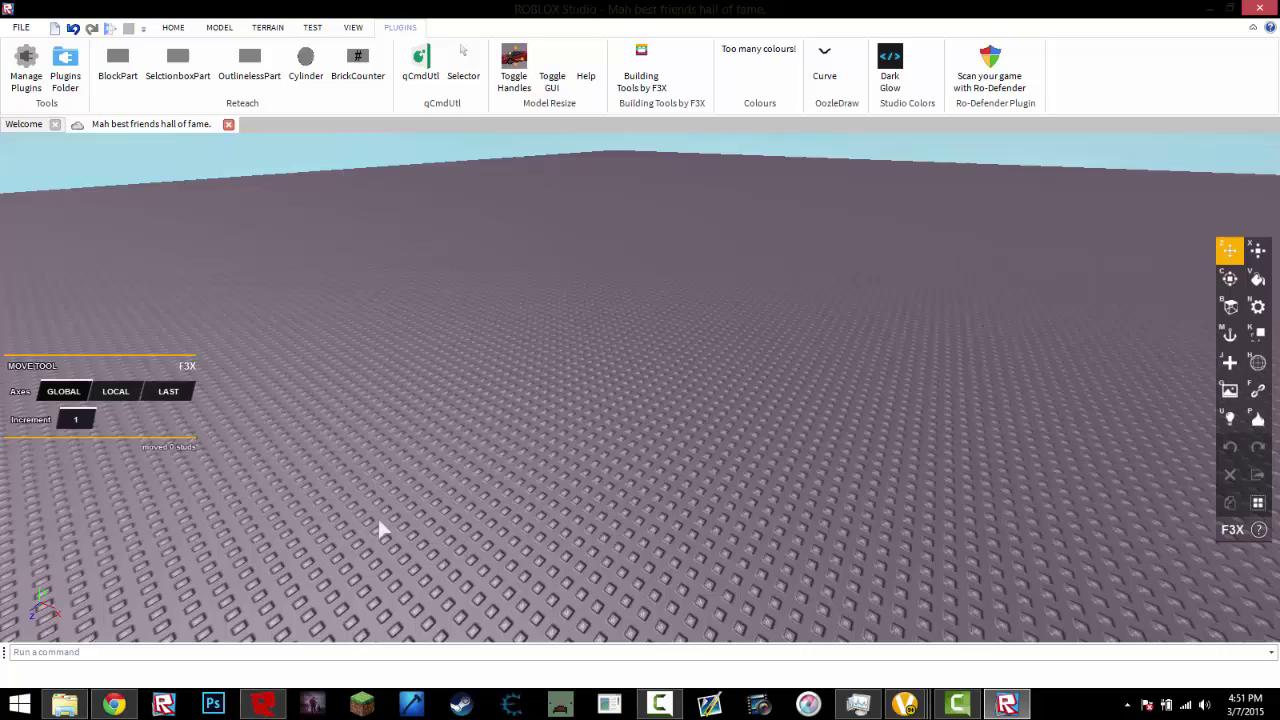
right_click_drag(200, 426, 422, 343)
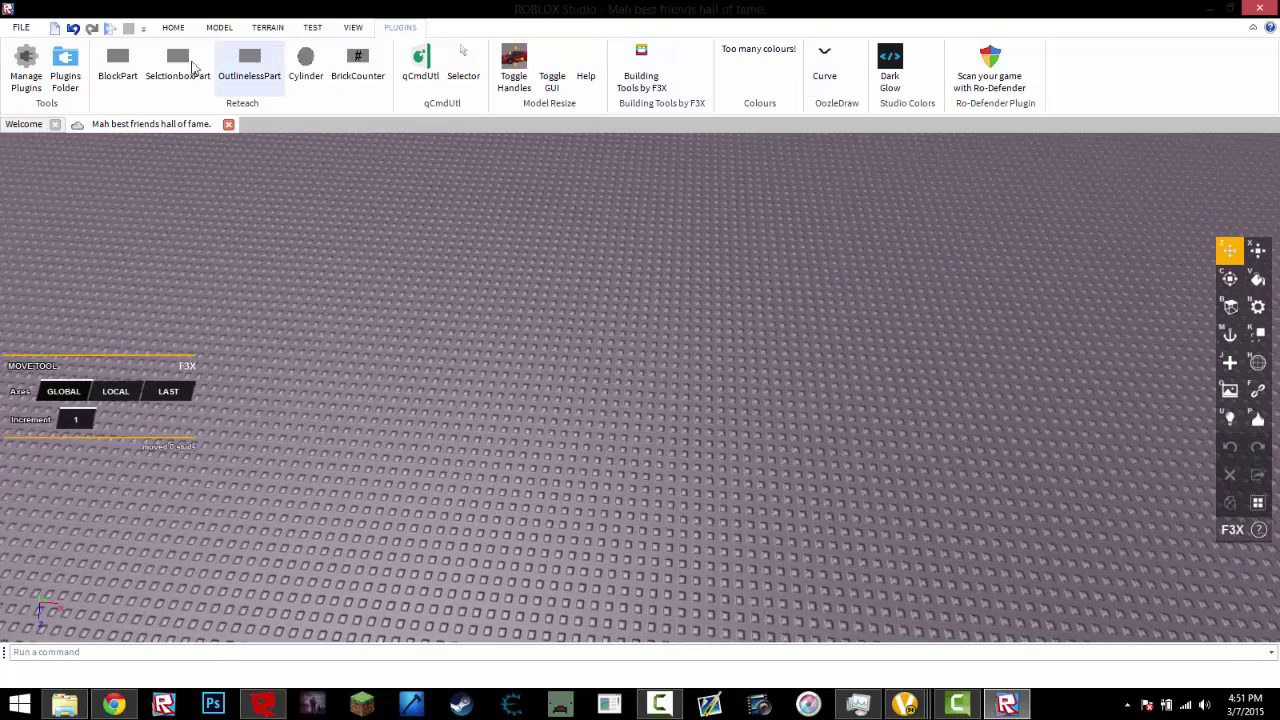
left_click(622, 376)
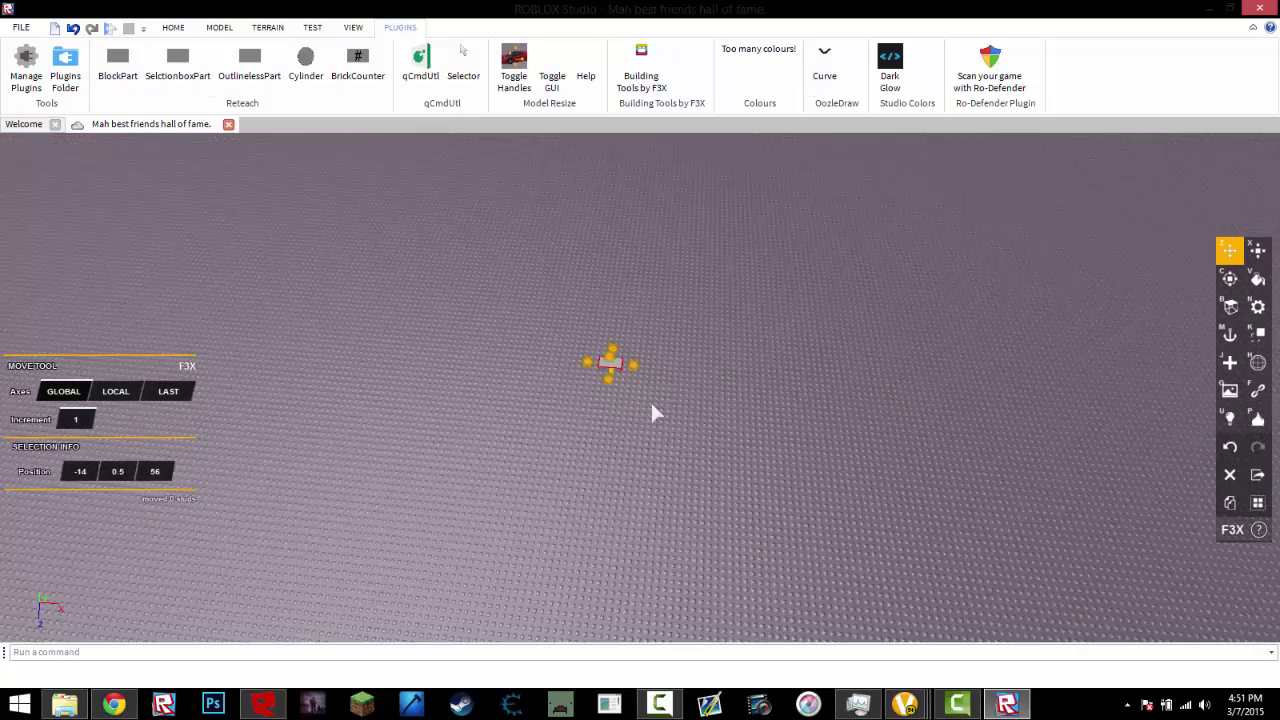
scroll(651, 411, "up", 2)
scroll(652, 413, "up", 5)
scroll(652, 413, "down", 4)
right_click_drag(652, 413, 652, 413)
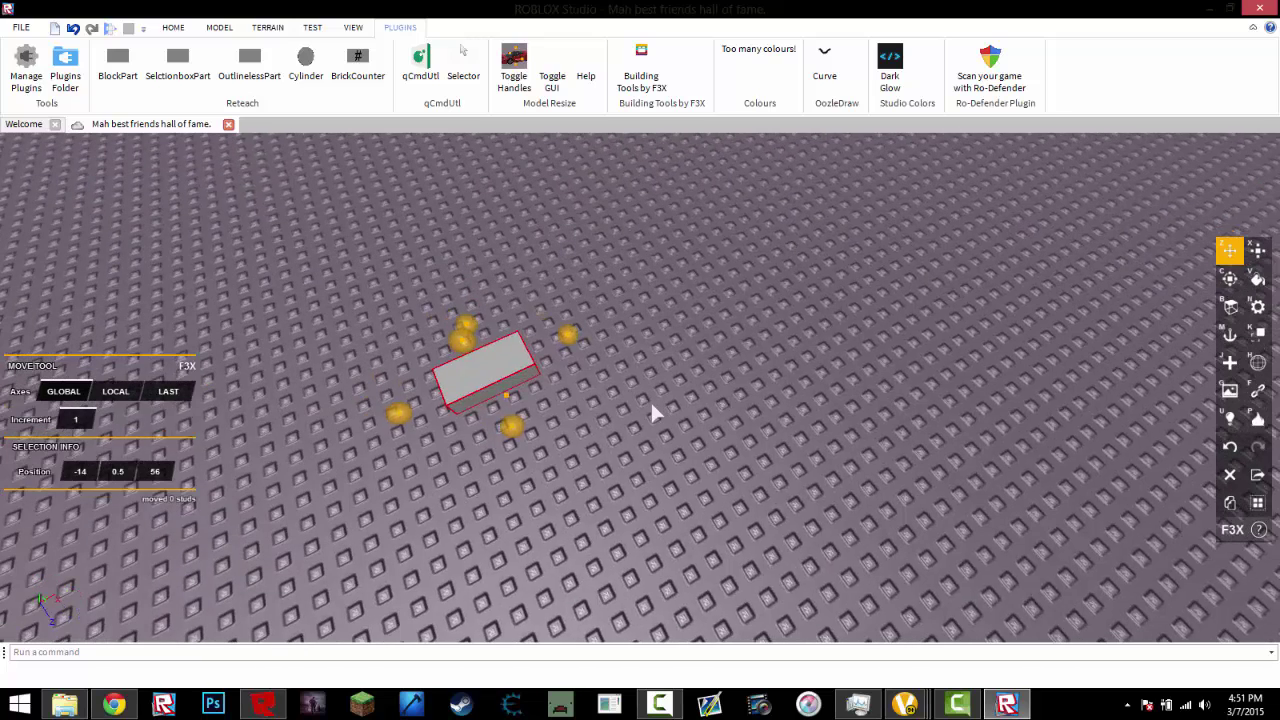
key("Delete")
Create a new Normal part on the baseplate with the F3X New Part tool
key("j")
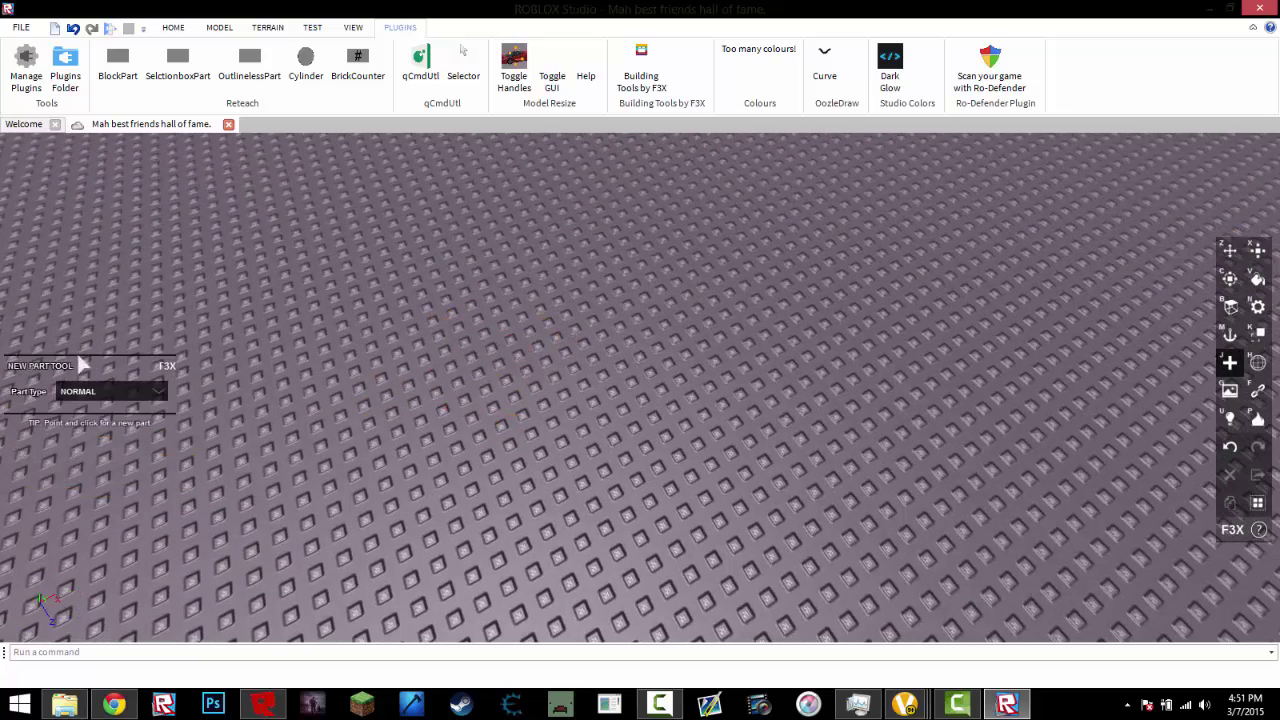
left_click(90, 390)
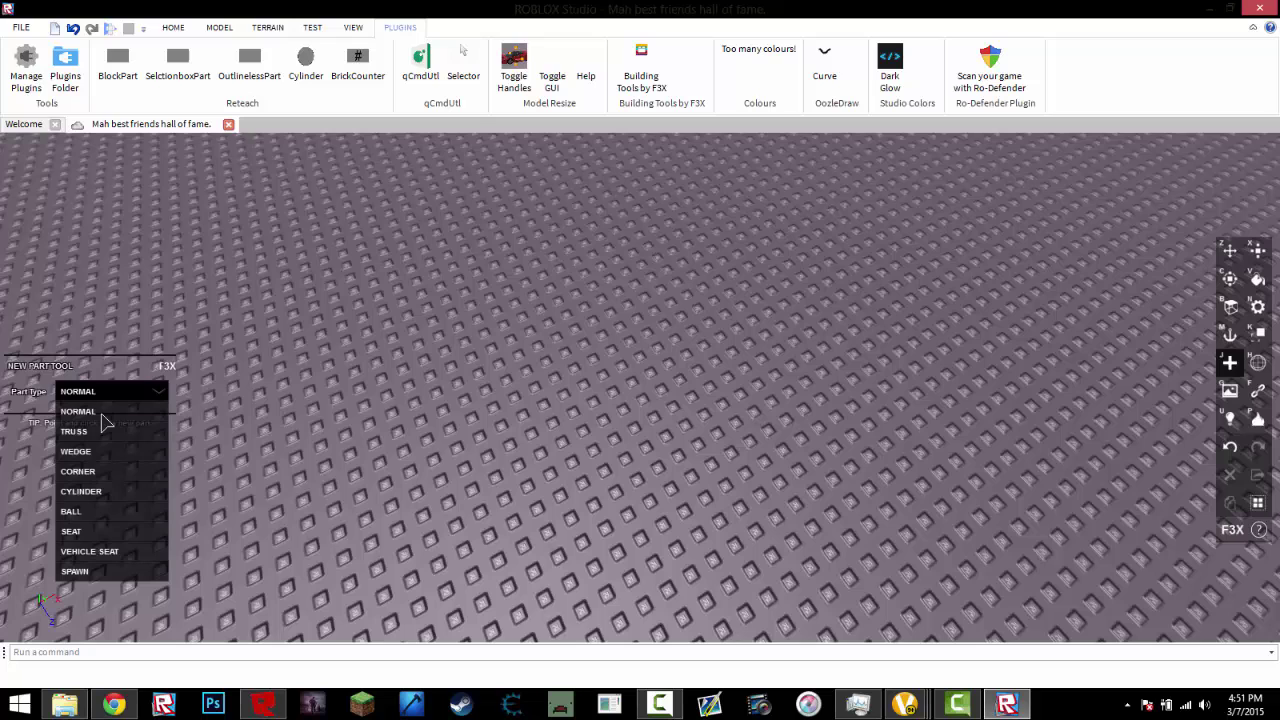
left_click(75, 411)
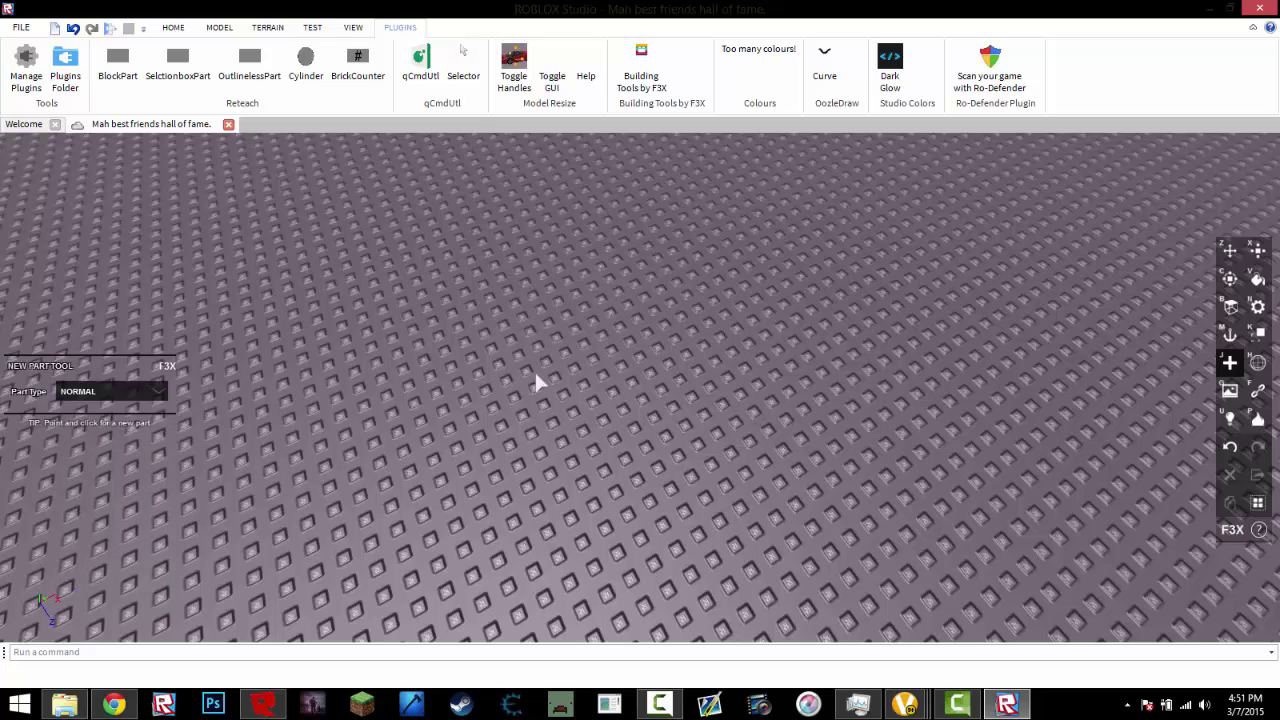
left_click(534, 369)
right_click_drag(590, 480, 575, 378)
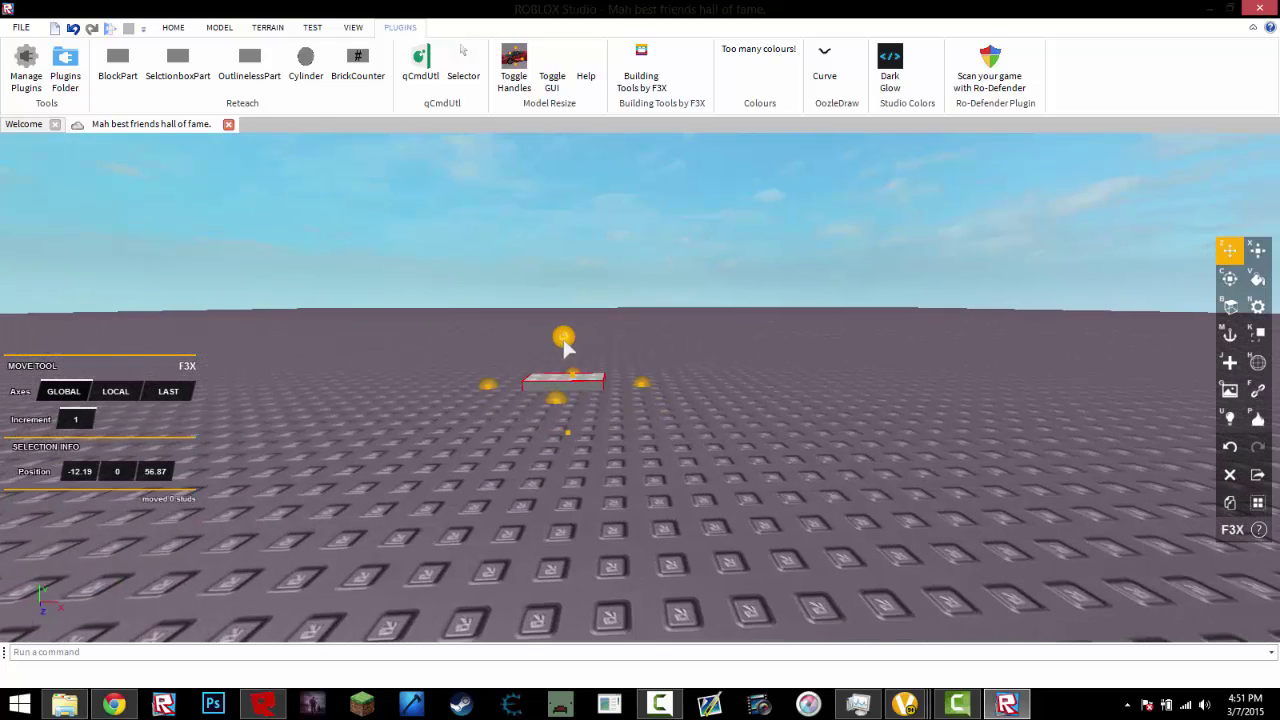
Move the studded brick along the baseplate and reselect it
left_click_drag(573, 377, 593, 452)
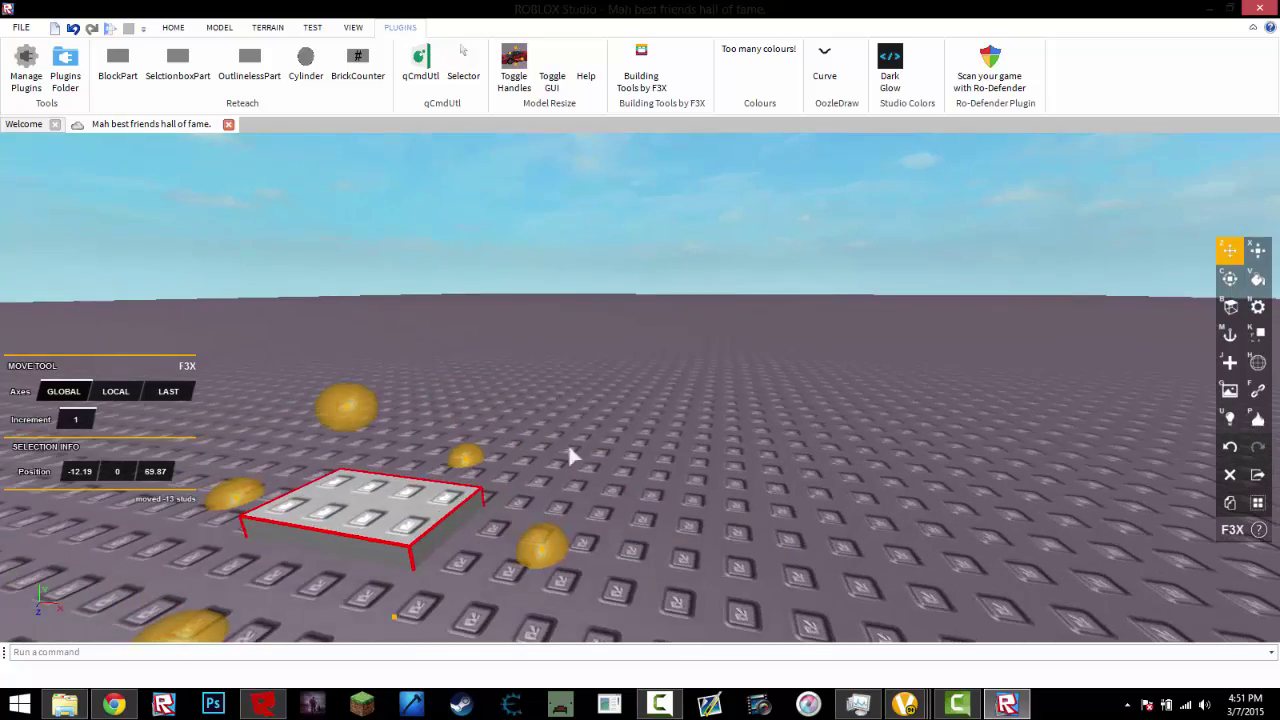
left_click(691, 430)
mouse_move(691, 430)
right_mouse_down()
mouse_move(616, 427)
mouse_move(615, 170)
right_mouse_up()
left_click(605, 295)
right_click_drag(734, 417, 734, 417)
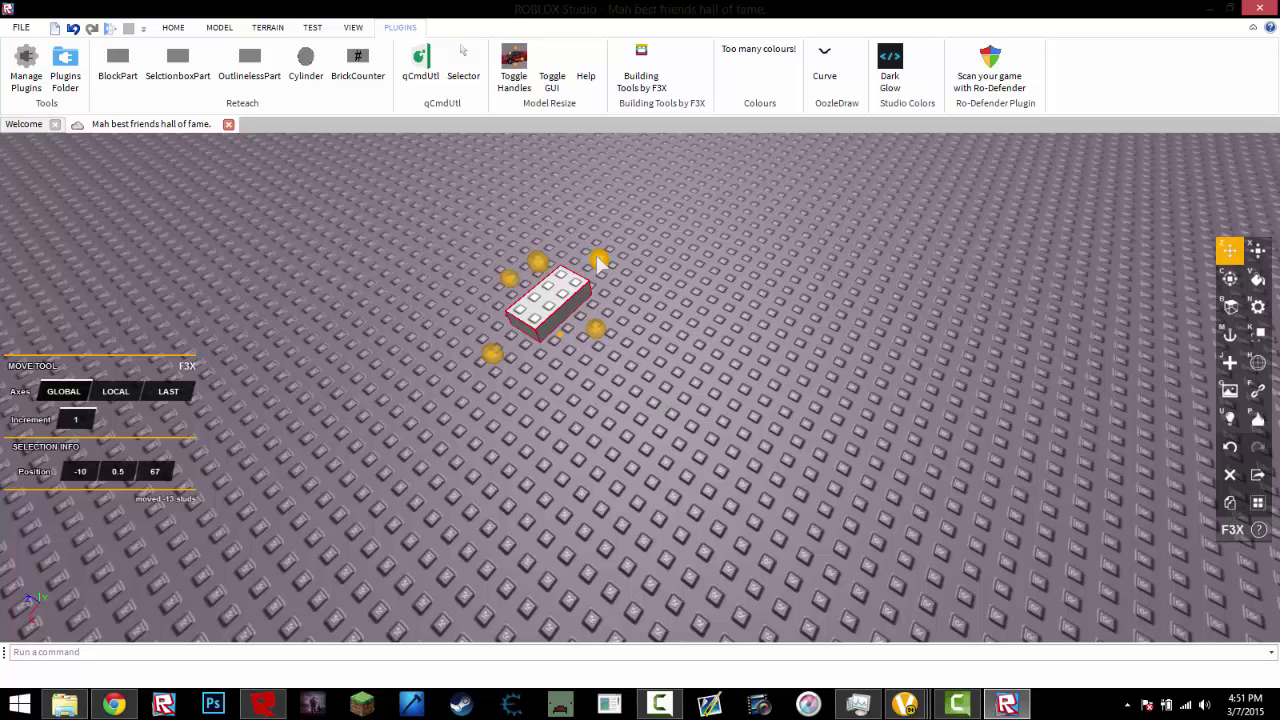
Delete the studded brick and stretch the thin part into a 3 x 0.2 x 3 plate
key("x")
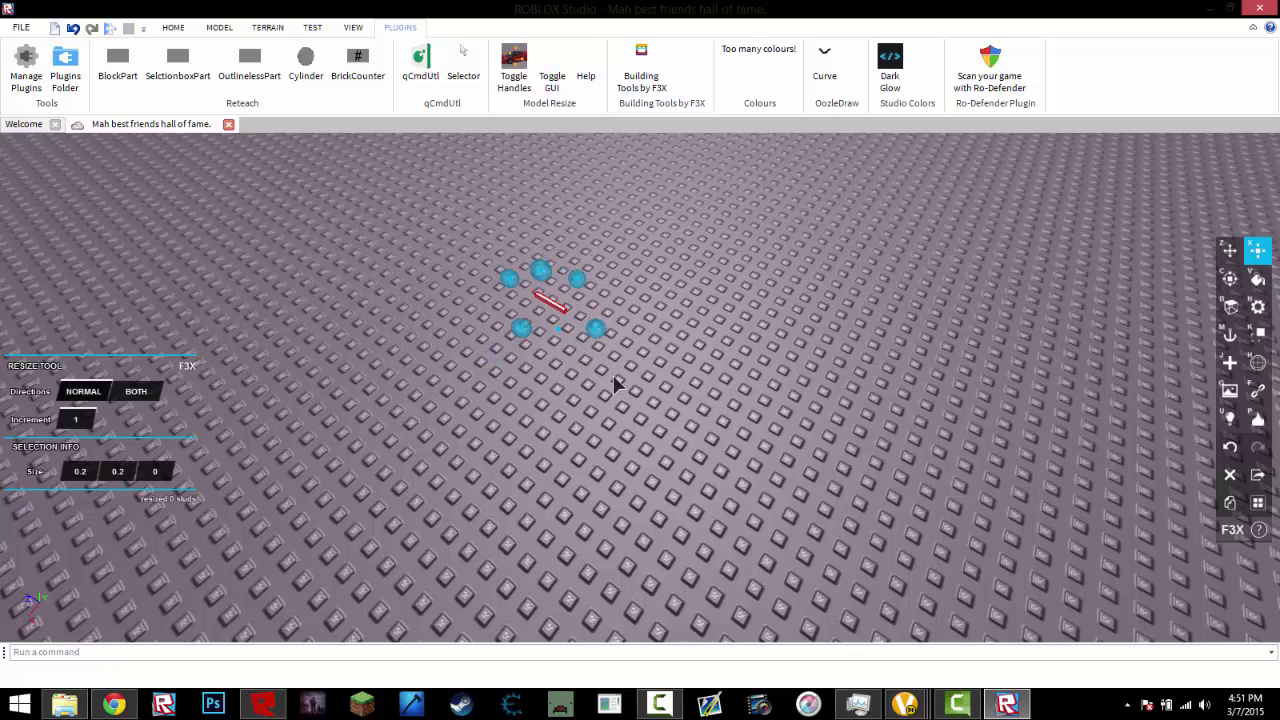
key("Delete")
left_click(570, 314)
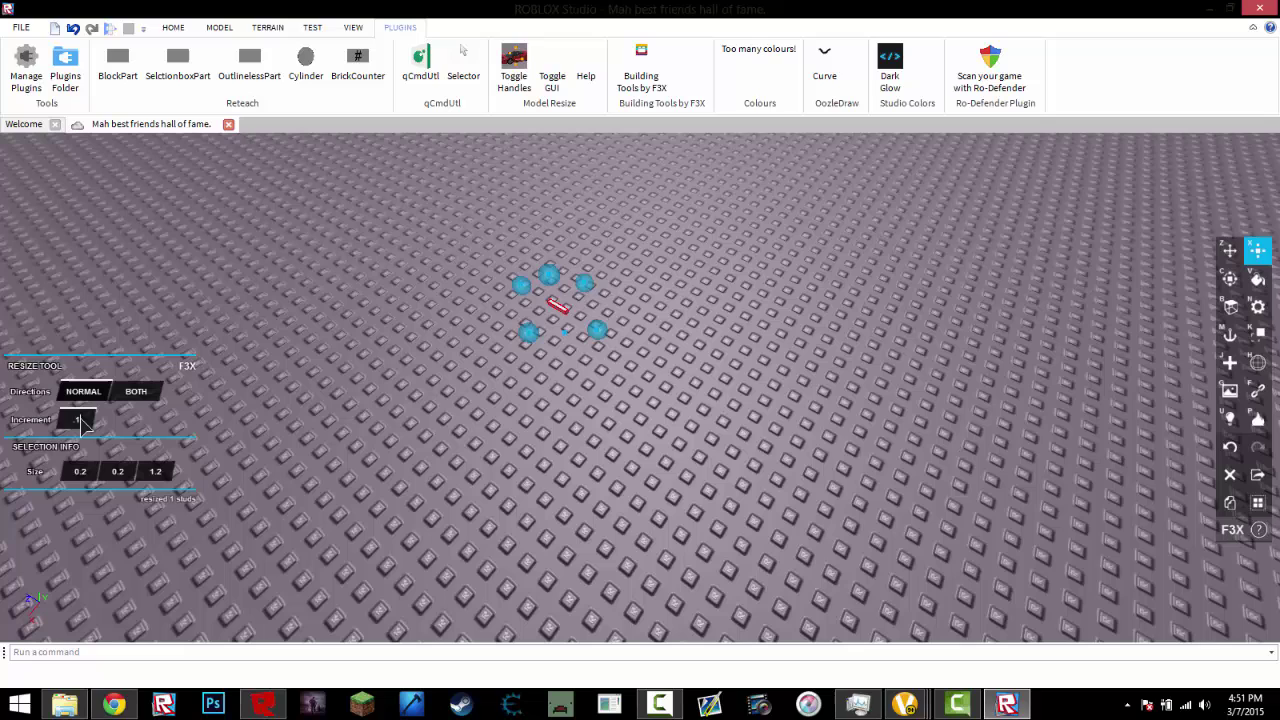
mouse_move(588, 290)
left_mouse_down()
mouse_move(606, 260)
mouse_move(517, 260)
mouse_move(603, 249)
left_mouse_up()
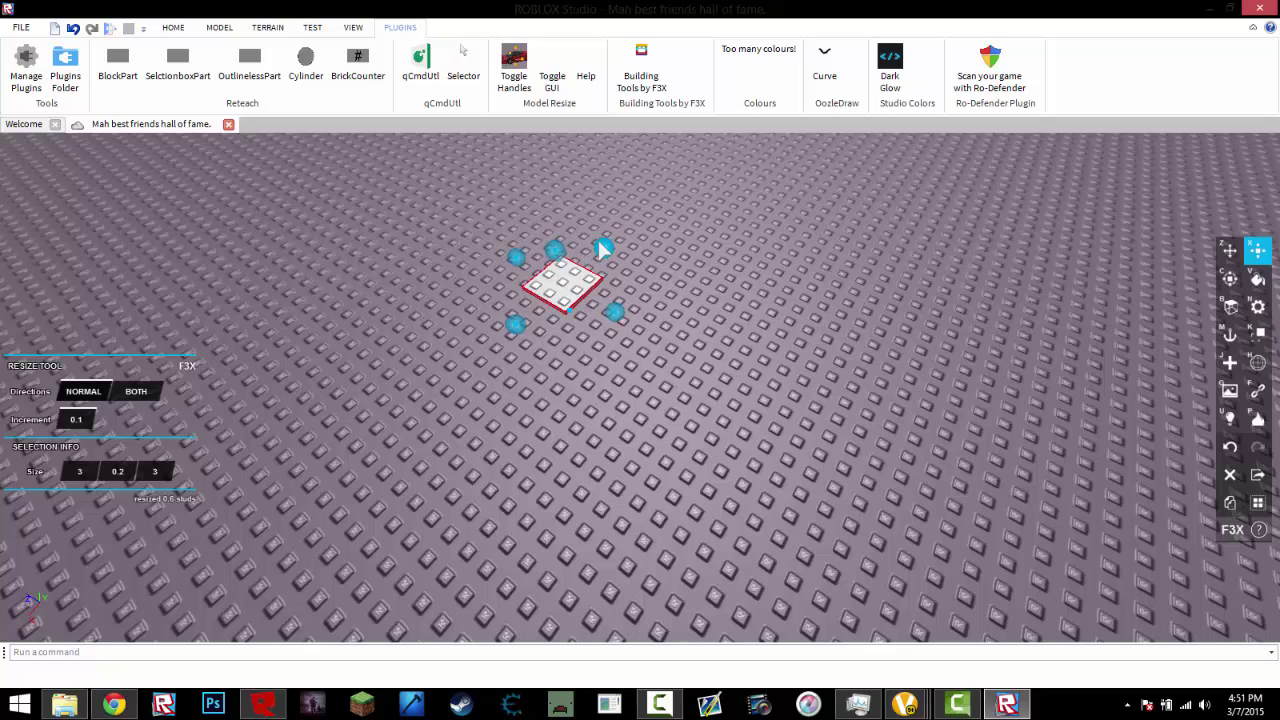
Paint the square black and give it Smooth Plastic material
key("p")
left_click(155, 365)
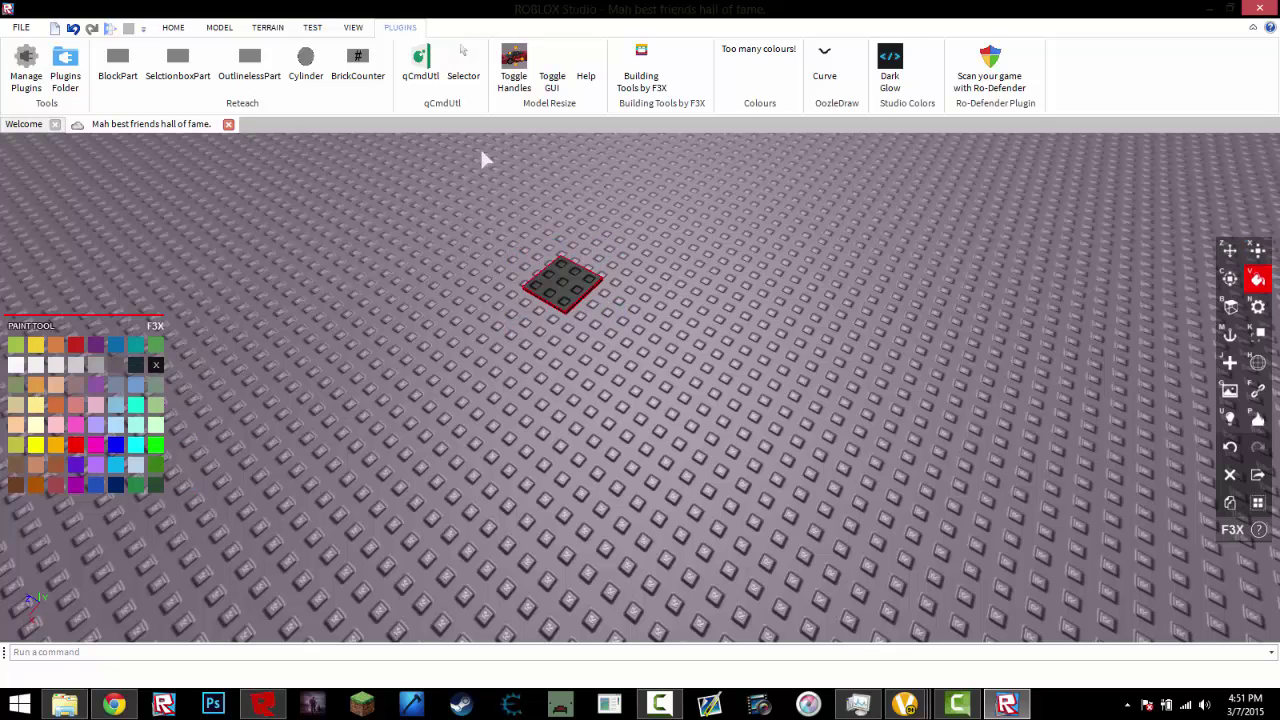
key("n")
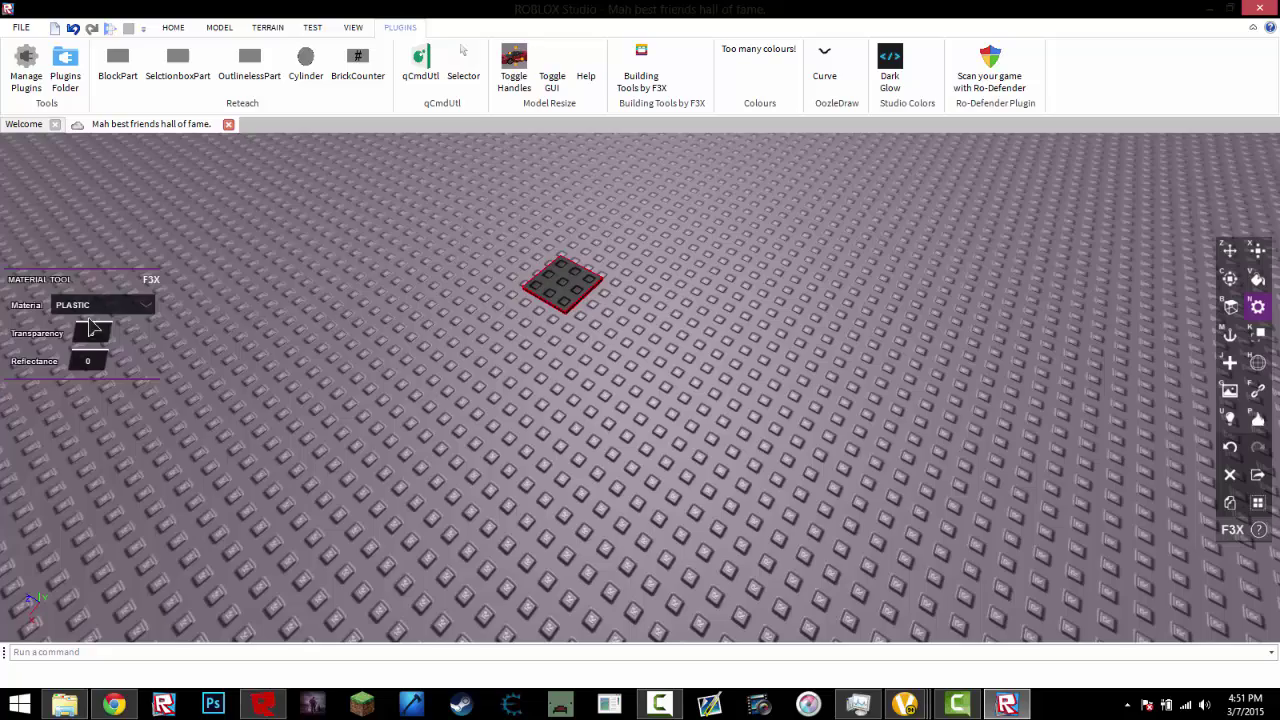
left_click(100, 305)
left_click(113, 325)
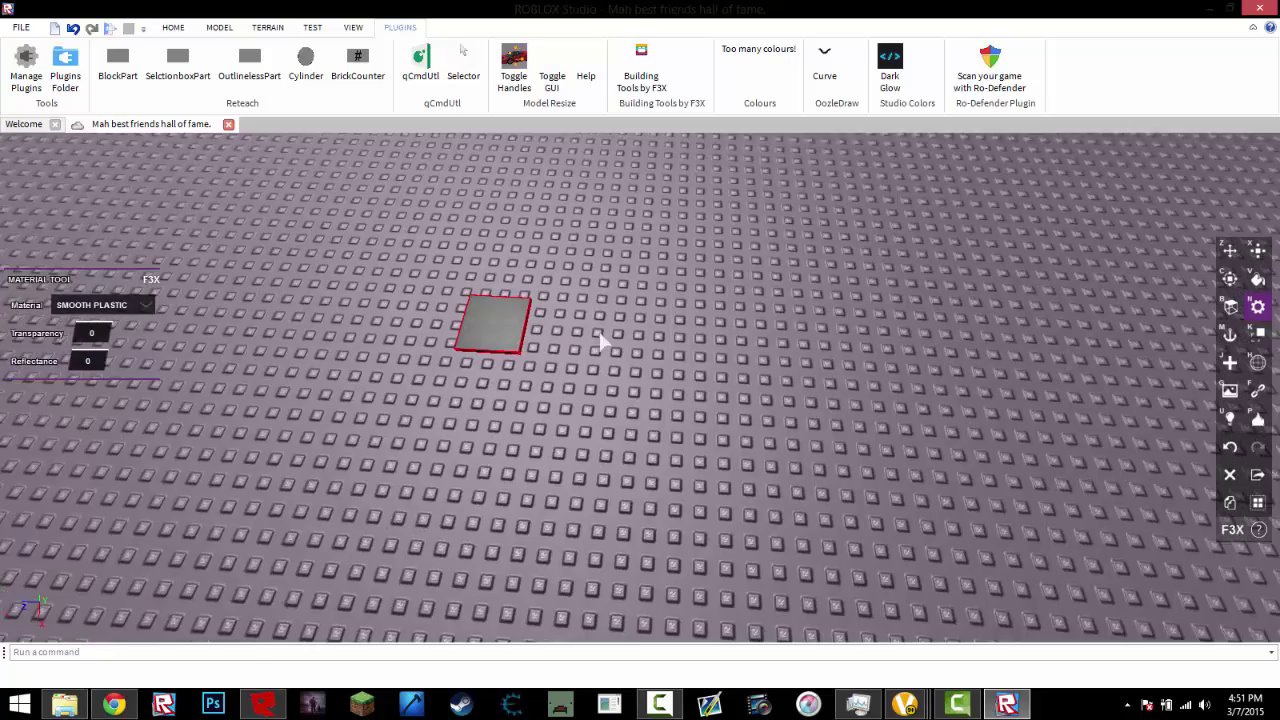
right_click_drag(551, 363, 742, 427)
scroll(742, 427, "up", 2)
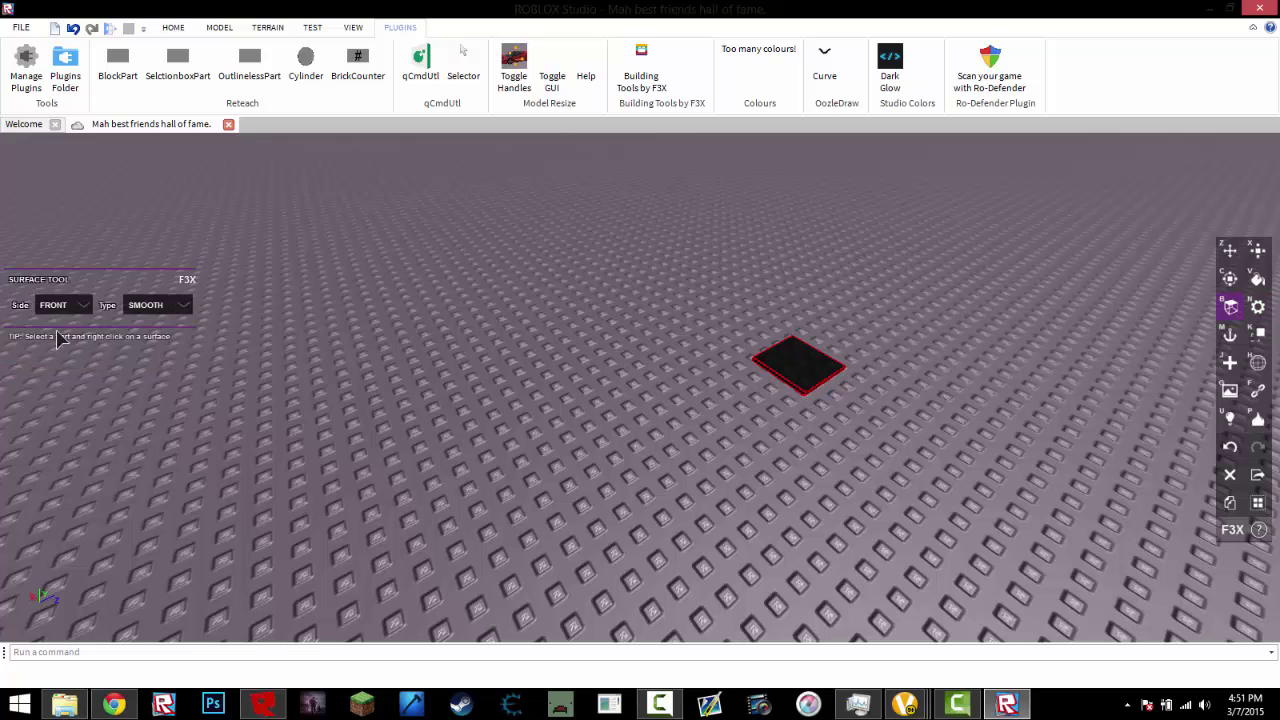
Set all of the square's surfaces to No Outline
key("b")
left_click(60, 305)
left_click(140, 305)
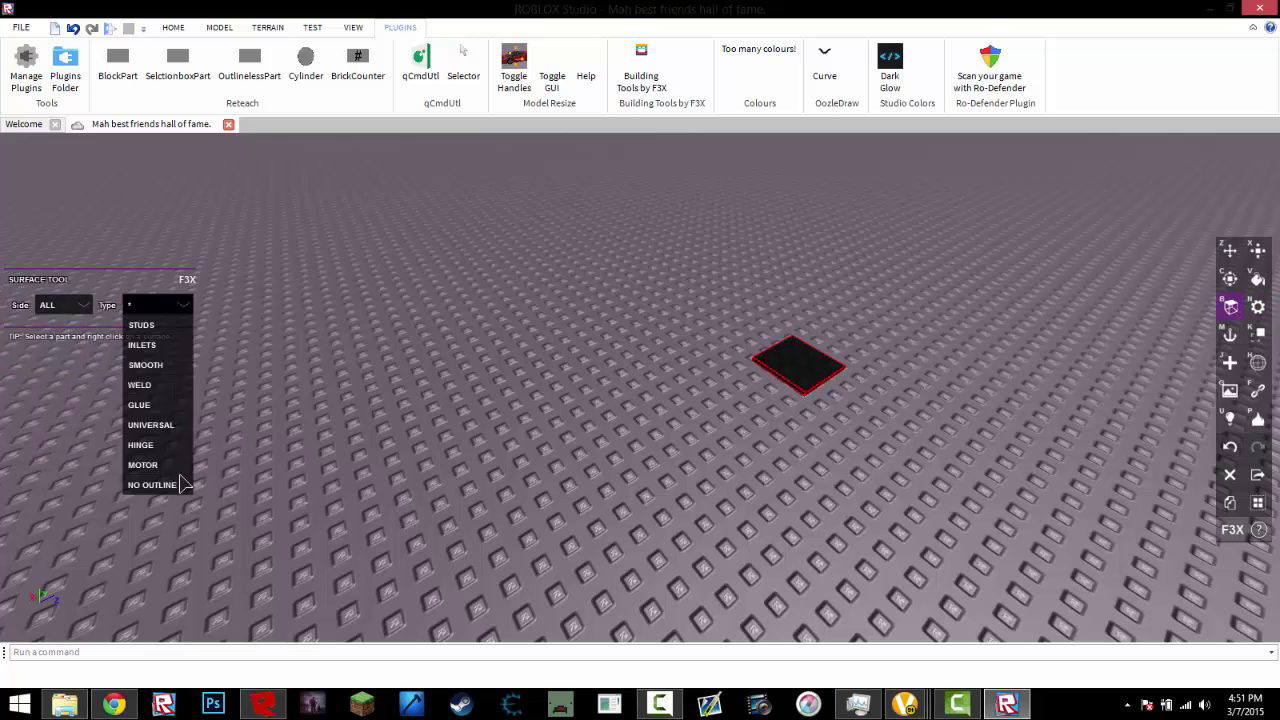
left_click(180, 484)
scroll(743, 364, "up", 2)
right_click_drag(743, 364, 777, 557)
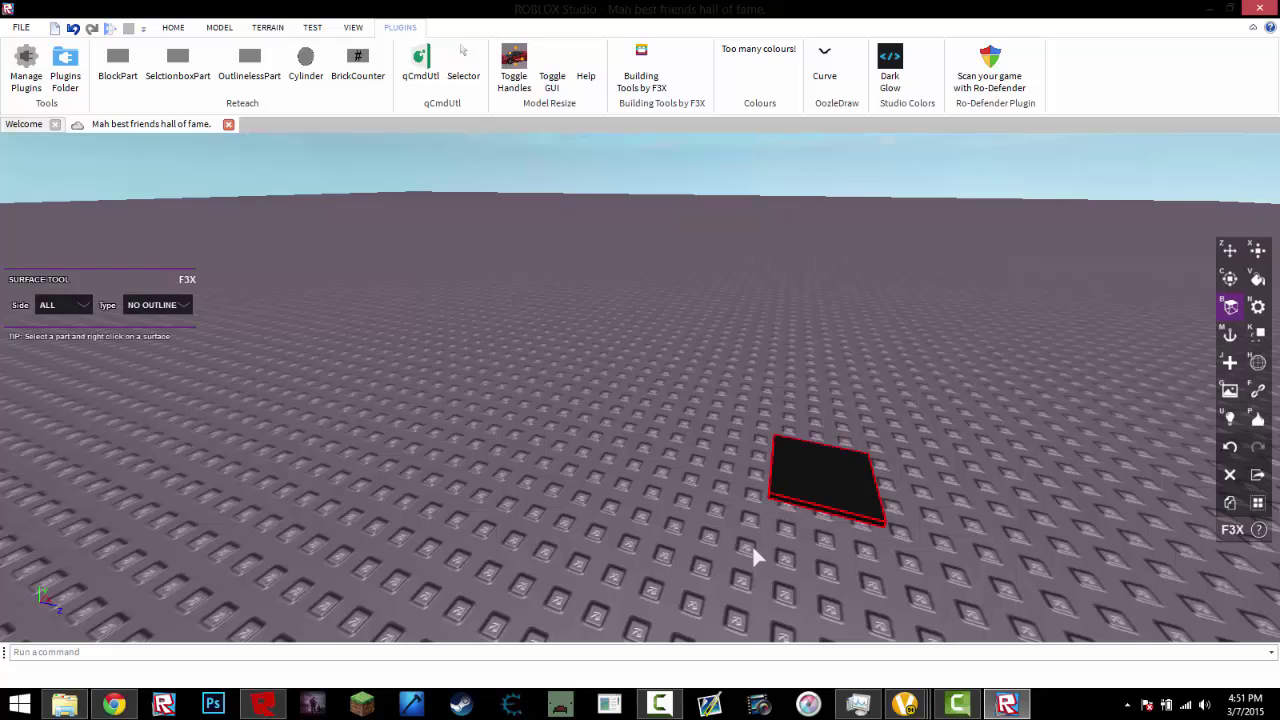
Narrow the square slightly to 2.7 x 0.2 x 3
key("z")
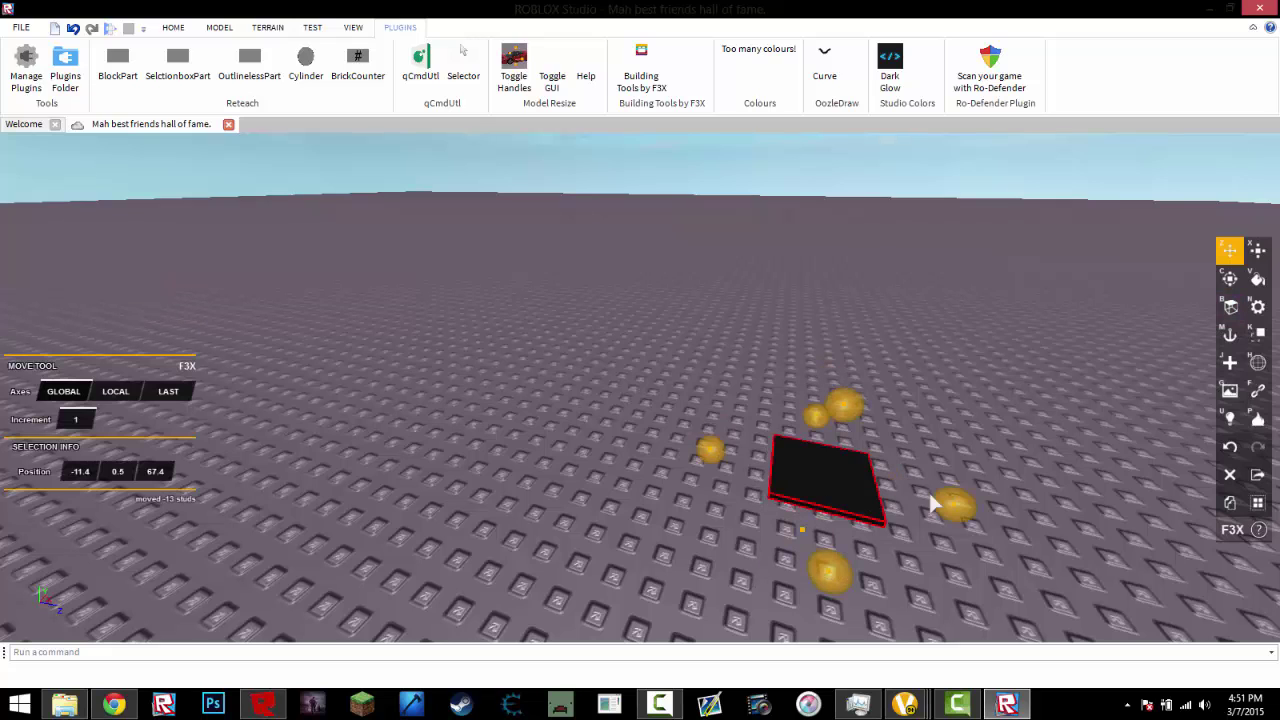
left_click_drag(932, 505, 972, 510)
key("x")
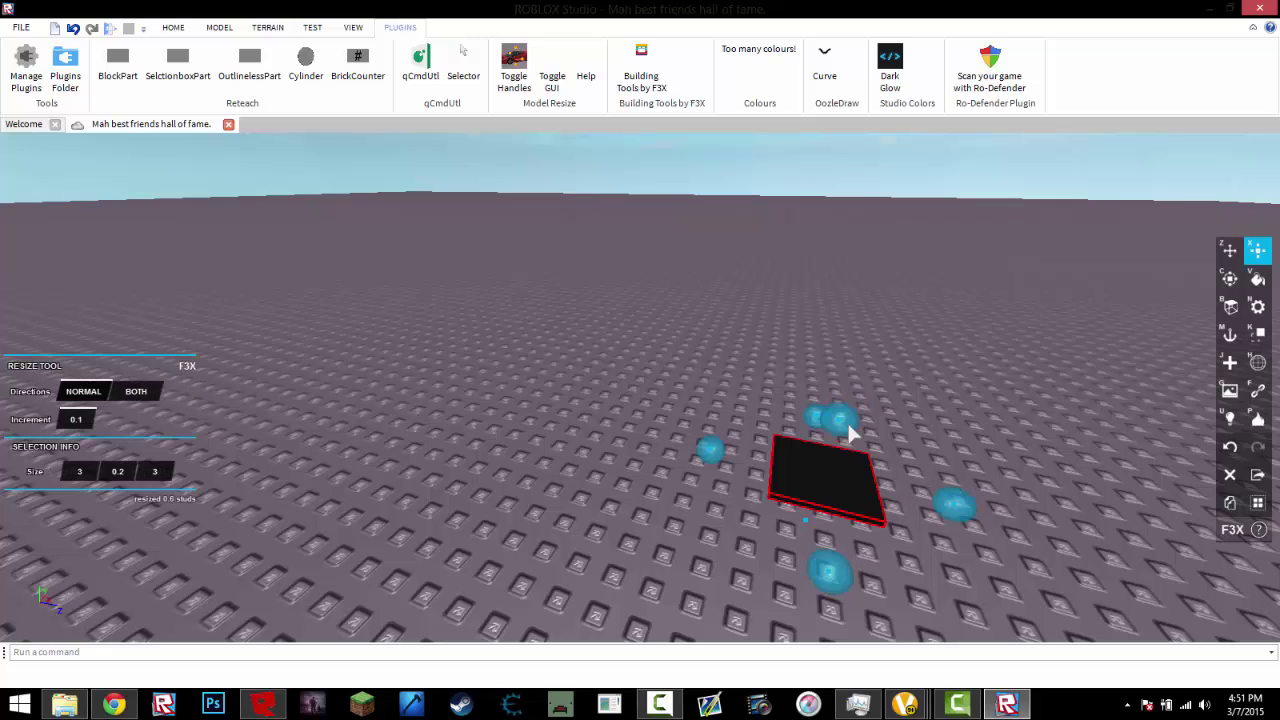
right_click_drag(848, 434, 850, 440)
left_click_drag(806, 414, 810, 428)
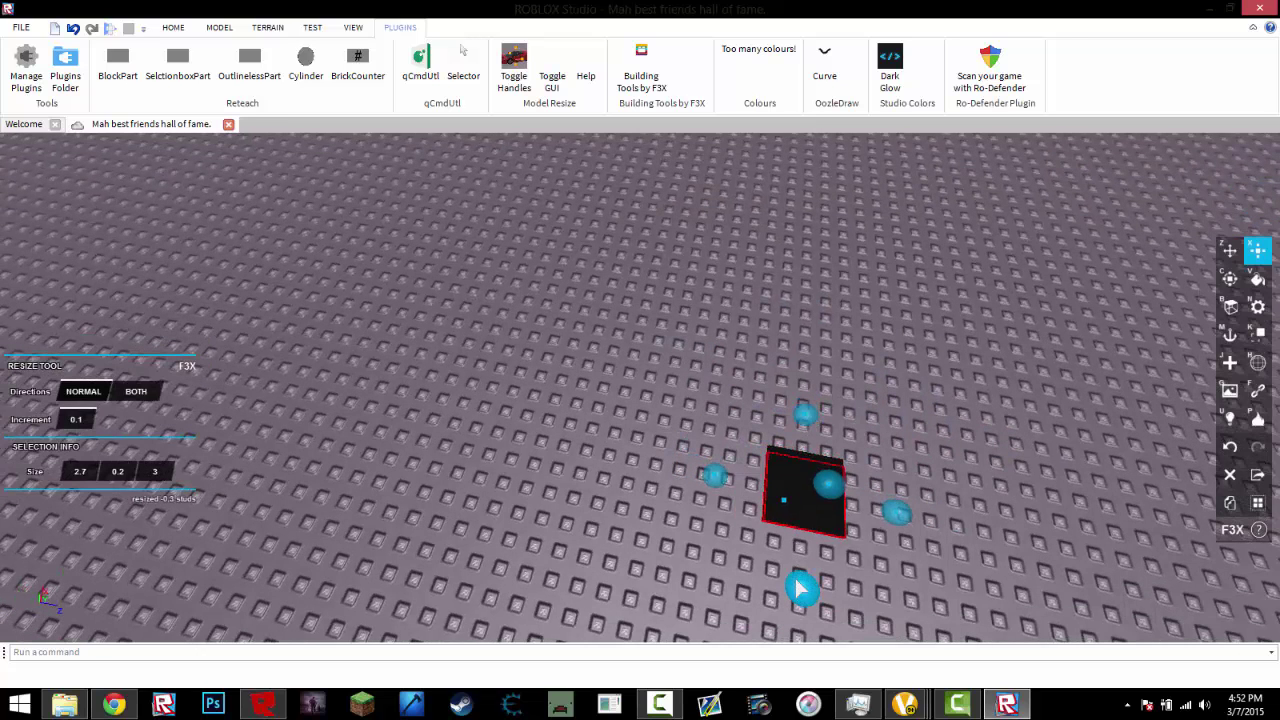
Resize the square to 2.4 x 0.2 x 2.8 studs
left_click_drag(800, 590, 806, 572)
left_click_drag(712, 480, 722, 474)
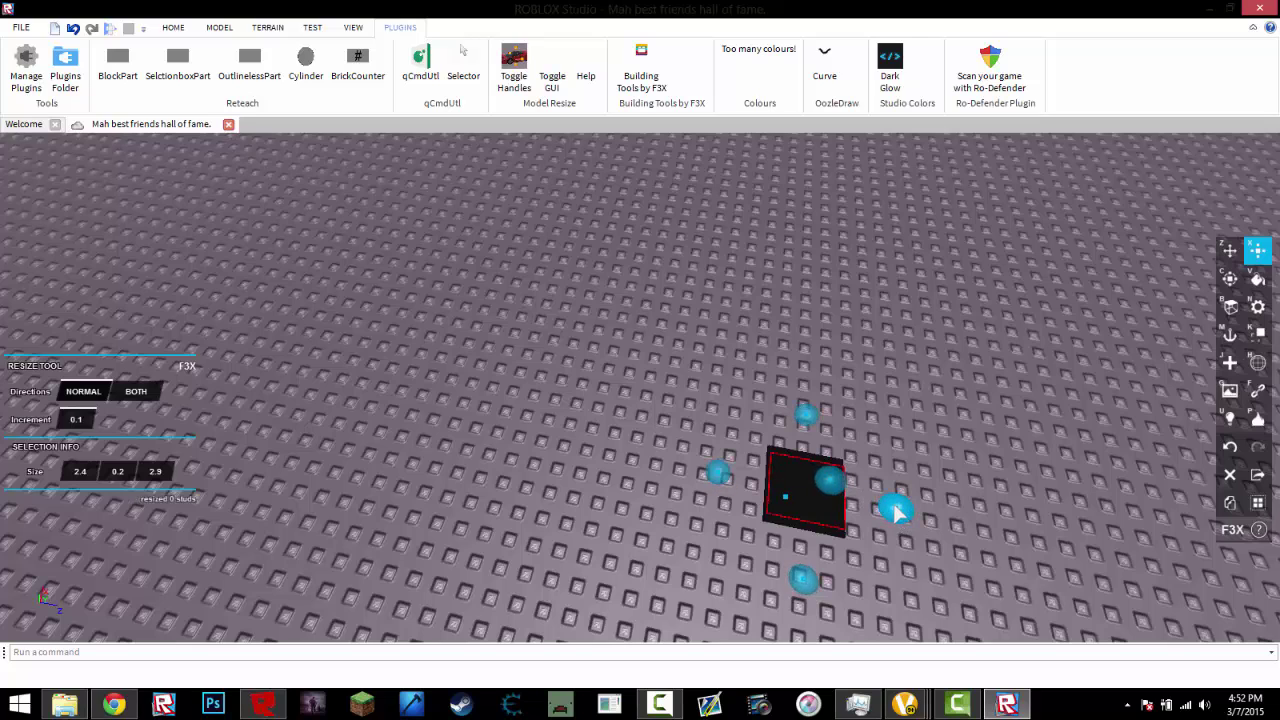
left_click_drag(895, 510, 893, 508)
right_click_drag(893, 508, 826, 457)
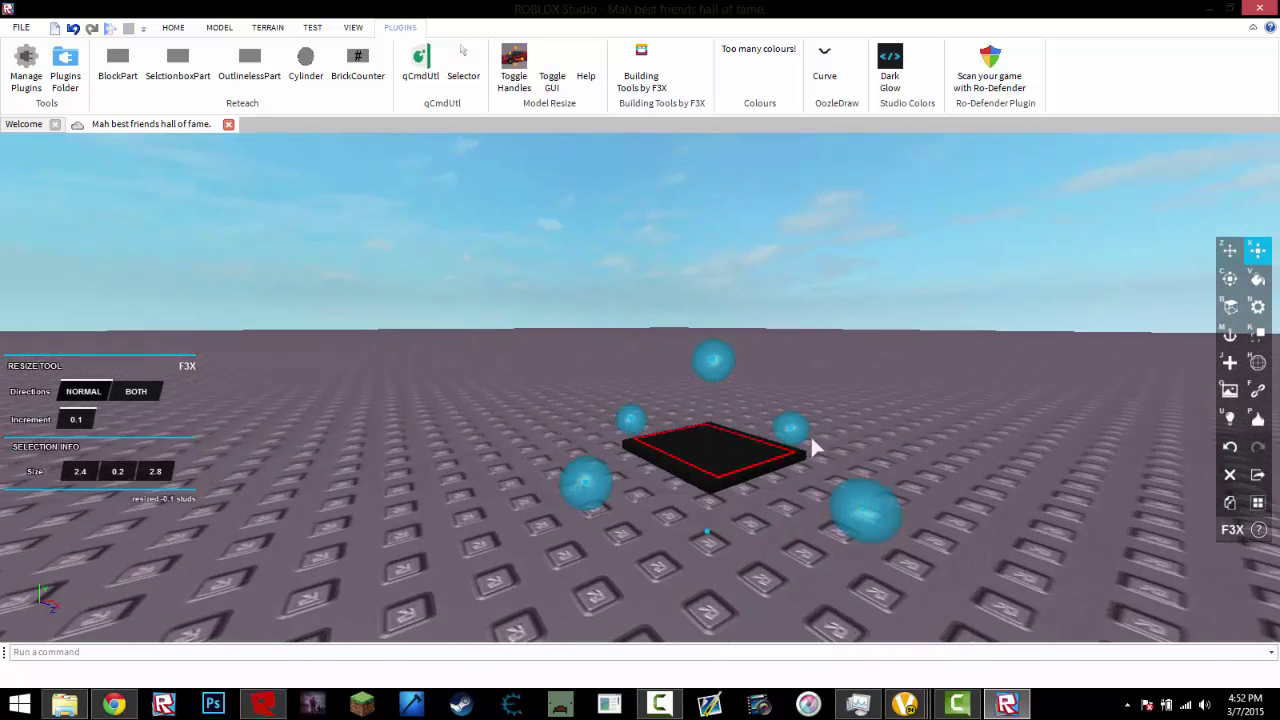
Paint the square white from the colour palette
key("b")
key("v")
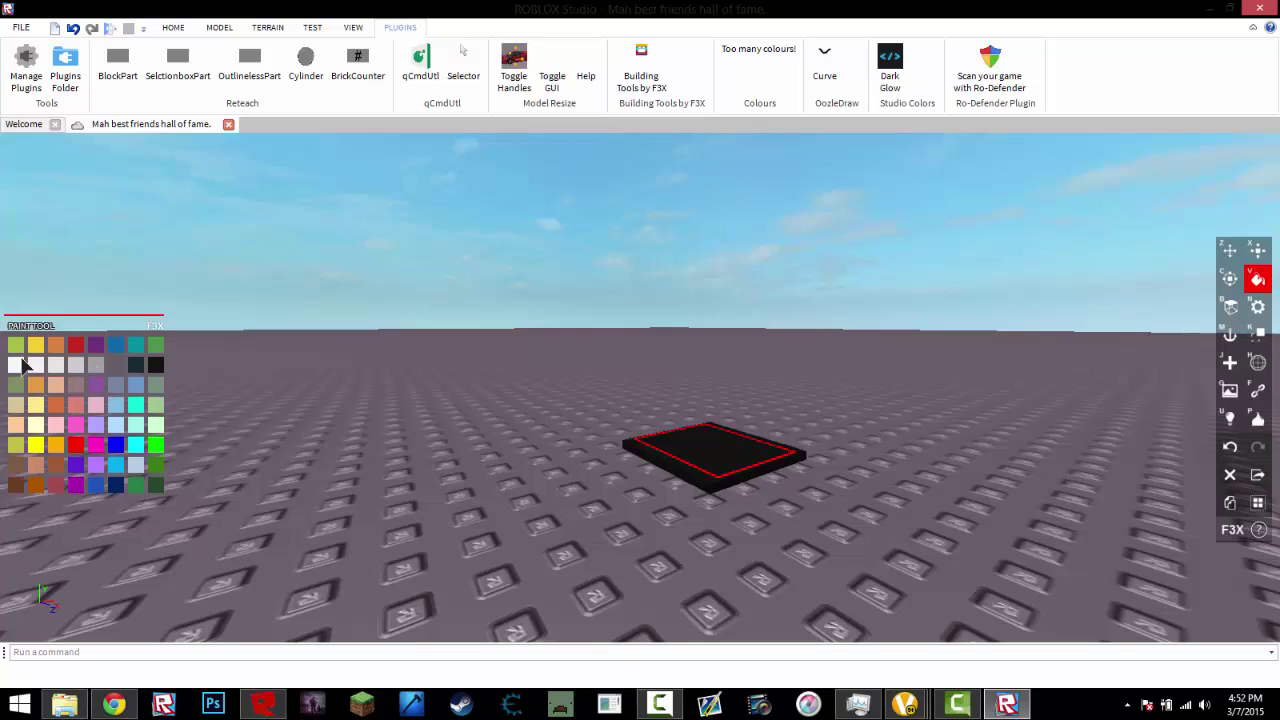
left_click(16, 365)
Reselect the square and bring up the F3X Lighting tool
key("z")
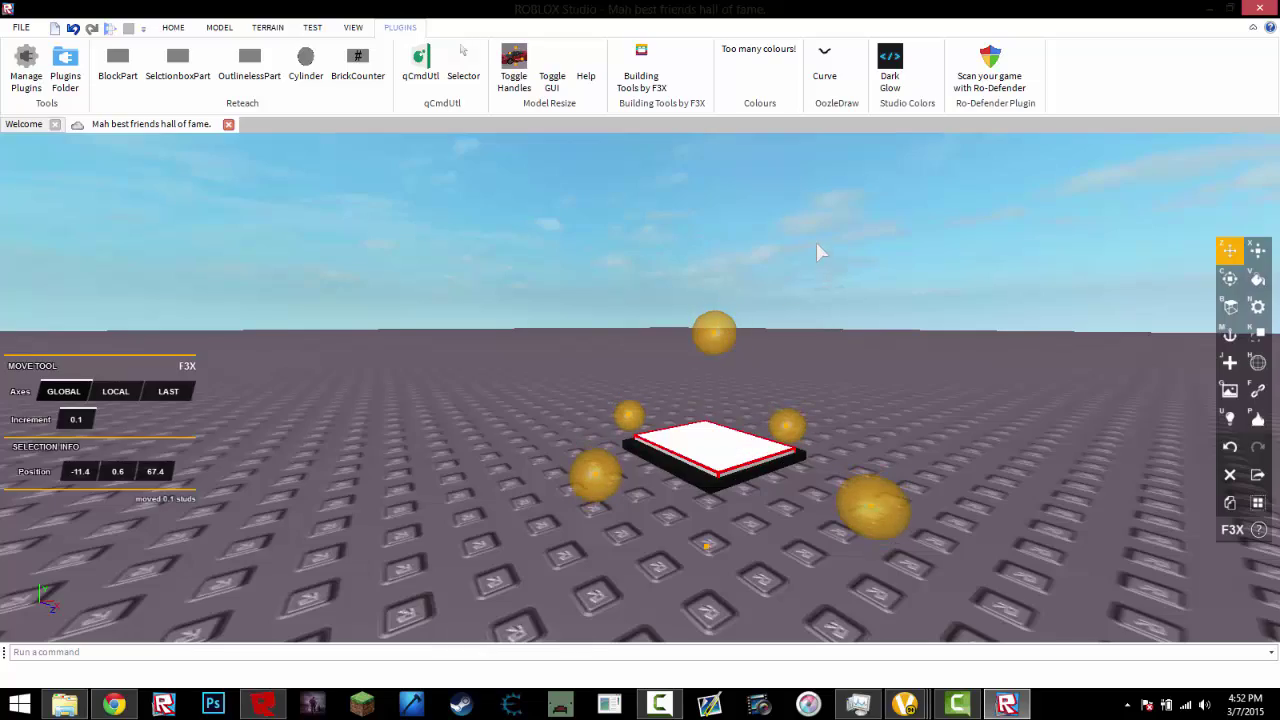
mouse_move(816, 241)
right_mouse_down()
mouse_move(655, 315)
mouse_move(642, 279)
mouse_move(677, 229)
mouse_move(668, 316)
mouse_move(614, 437)
mouse_move(571, 463)
right_mouse_up()
left_click(677, 229)
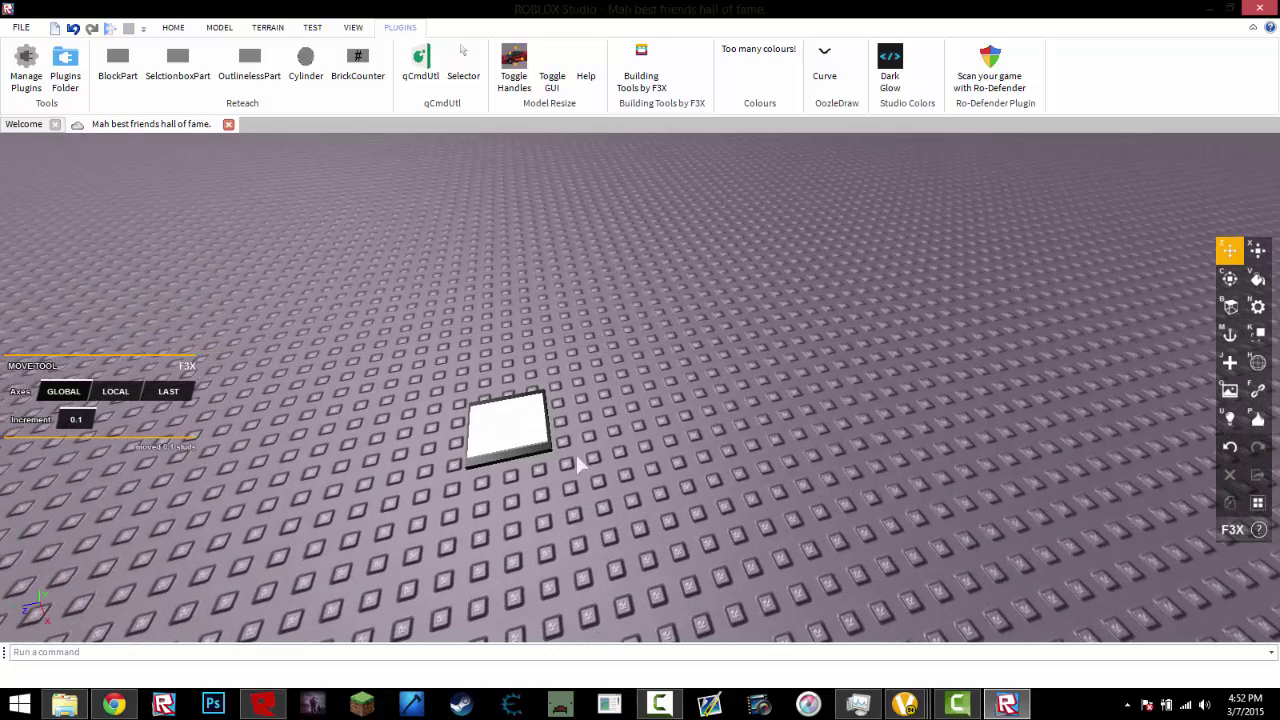
left_click(510, 430)
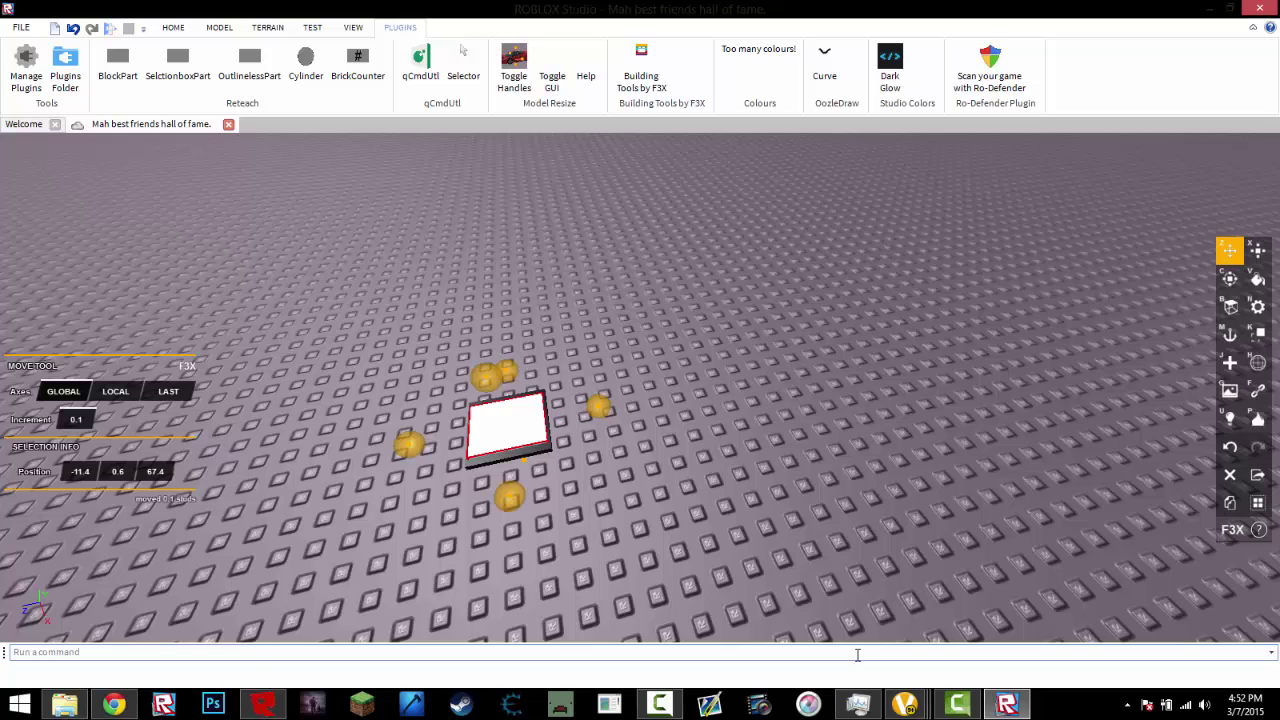
key("u")
right_click_drag(368, 301, 483, 350)
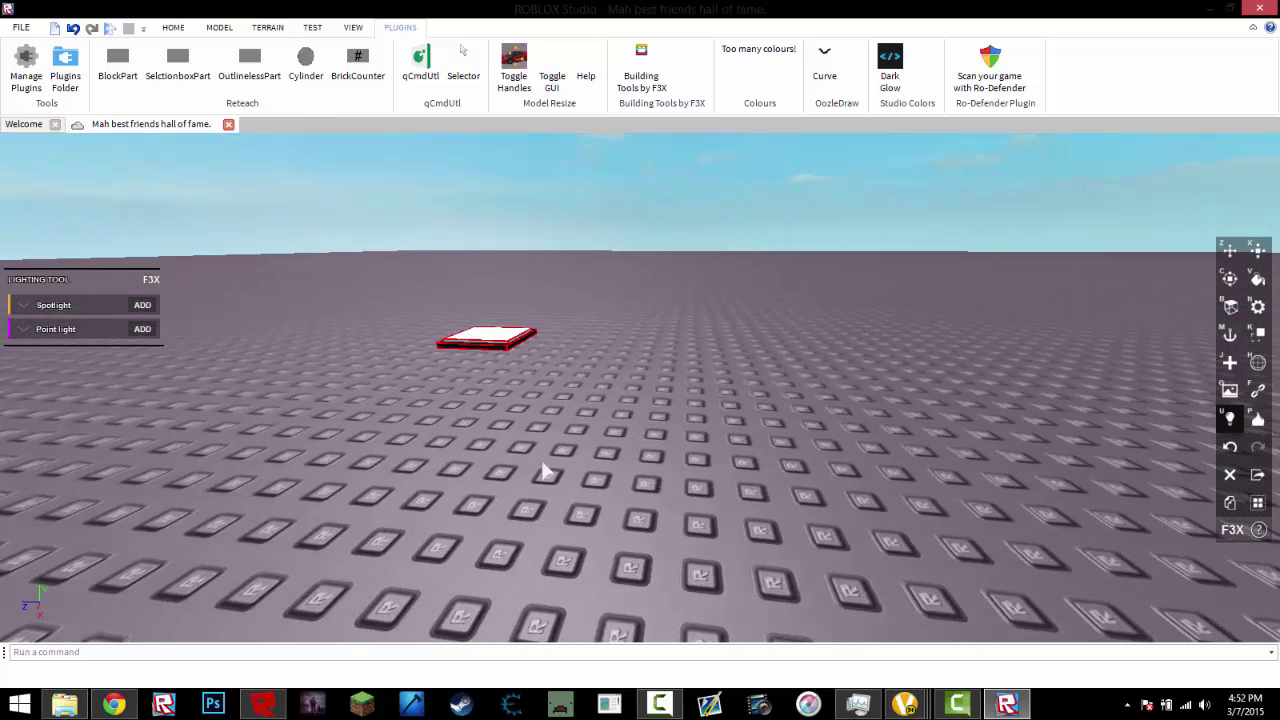
Add a spotlight to the white square at white, brightness 1, angle 90, range 16
right_click_drag(574, 380, 540, 470)
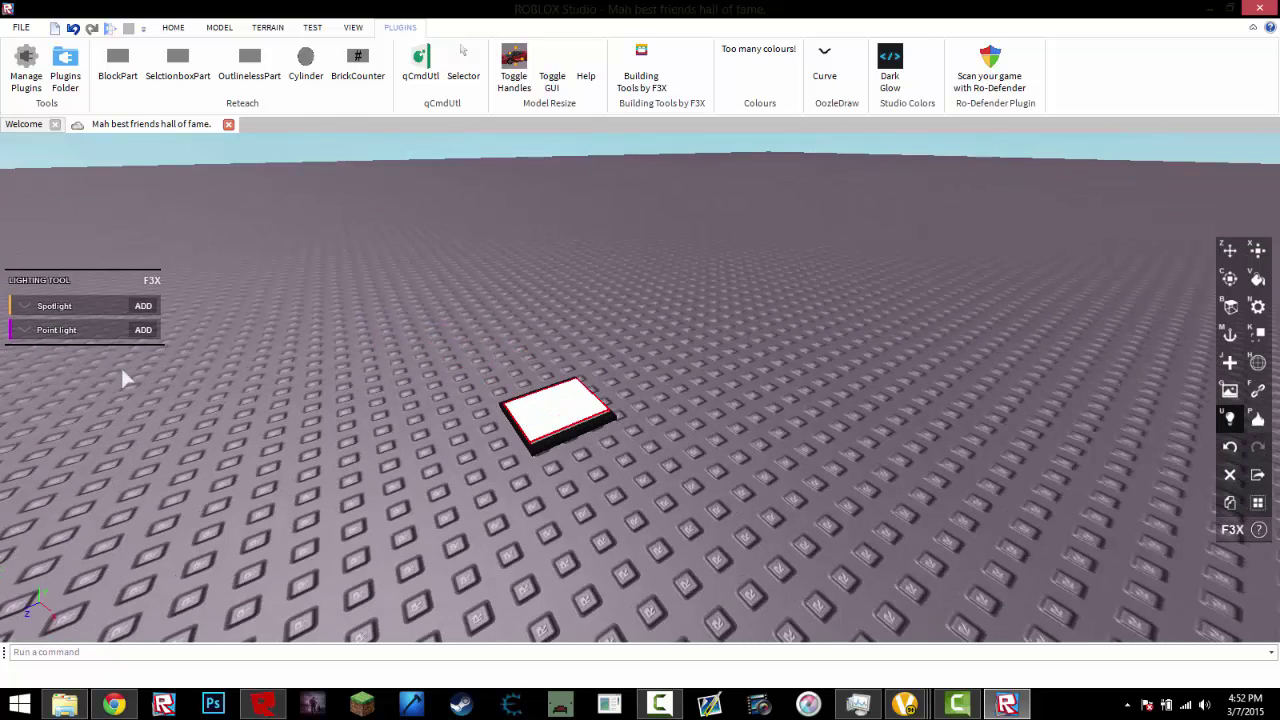
left_click(143, 306)
scroll(277, 412, "down", 3)
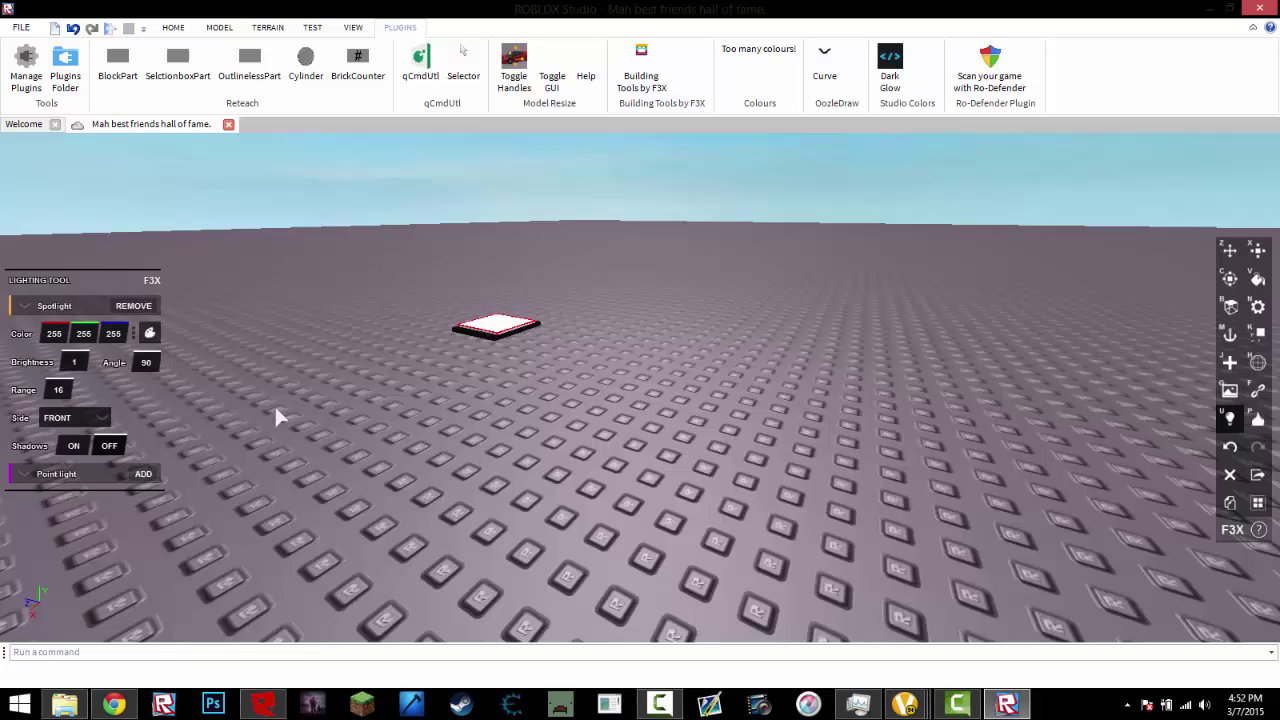
scroll(586, 380, "down", 3)
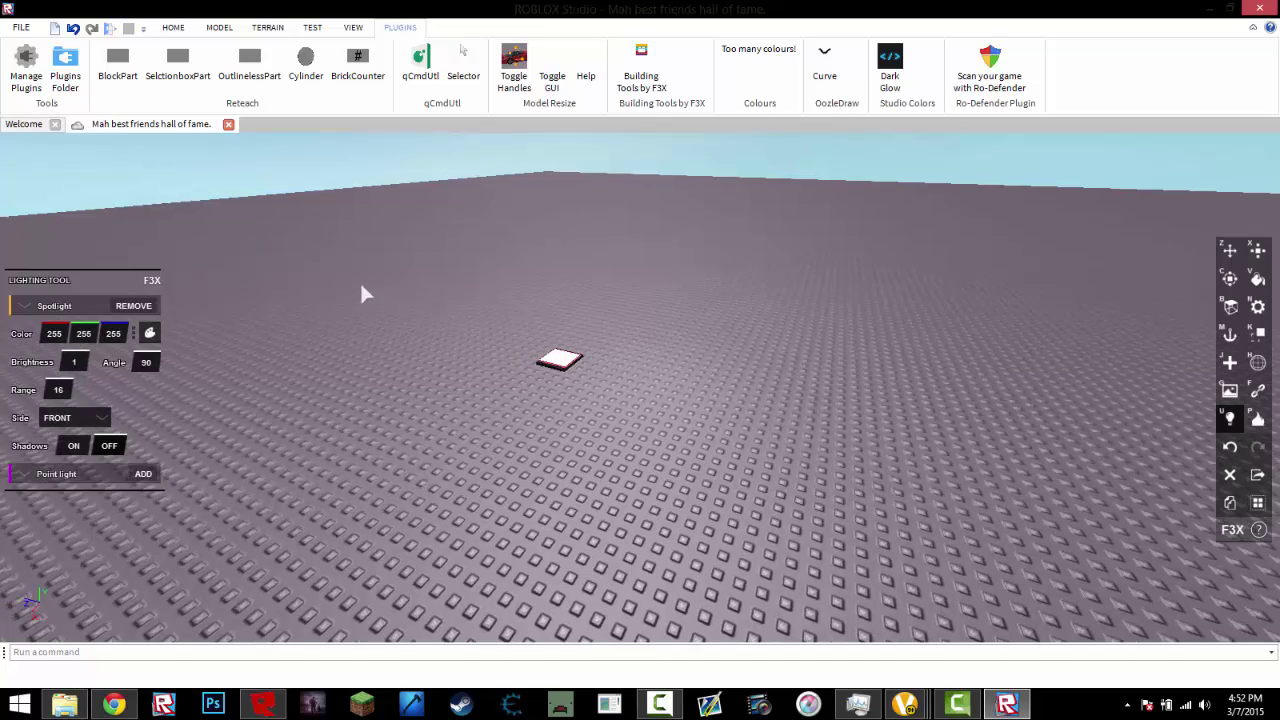
scroll(365, 293, "down", 3)
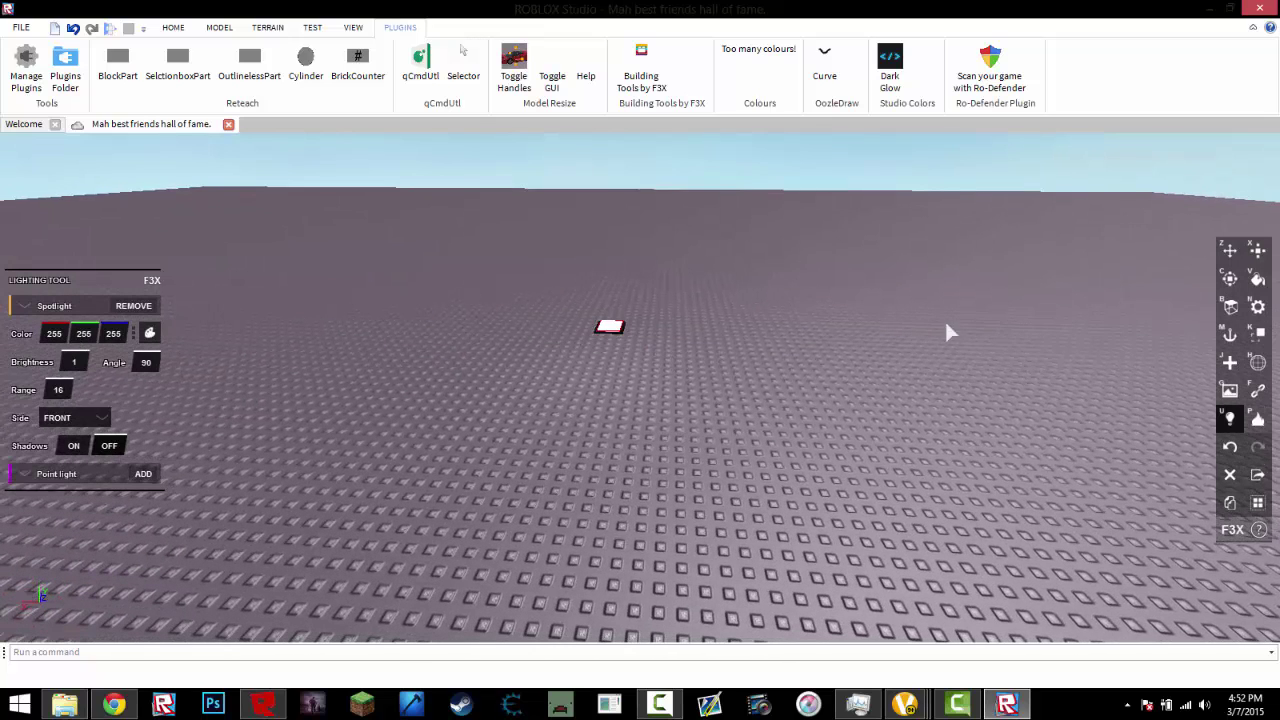
Raise the square about 16 studs and aim its spotlight out of the Bottom face
key("z")
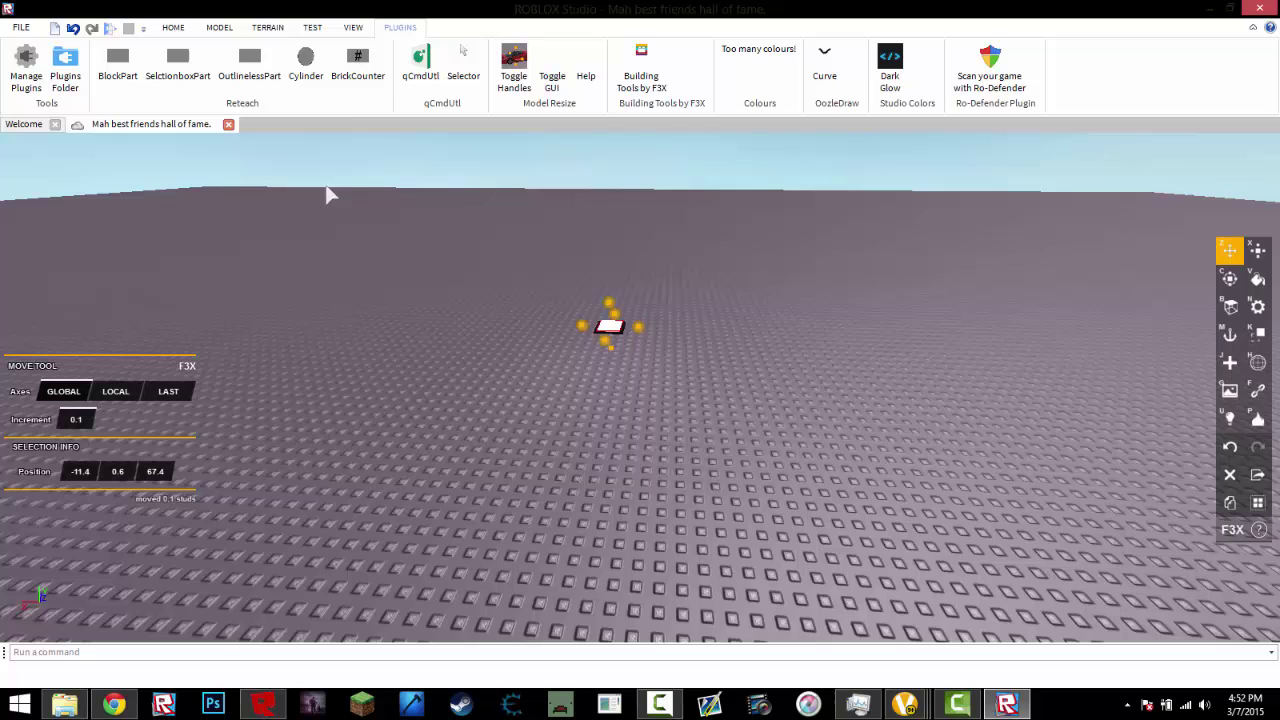
mouse_move(608, 298)
left_mouse_down()
mouse_move(592, 258)
mouse_move(606, 293)
left_mouse_up()
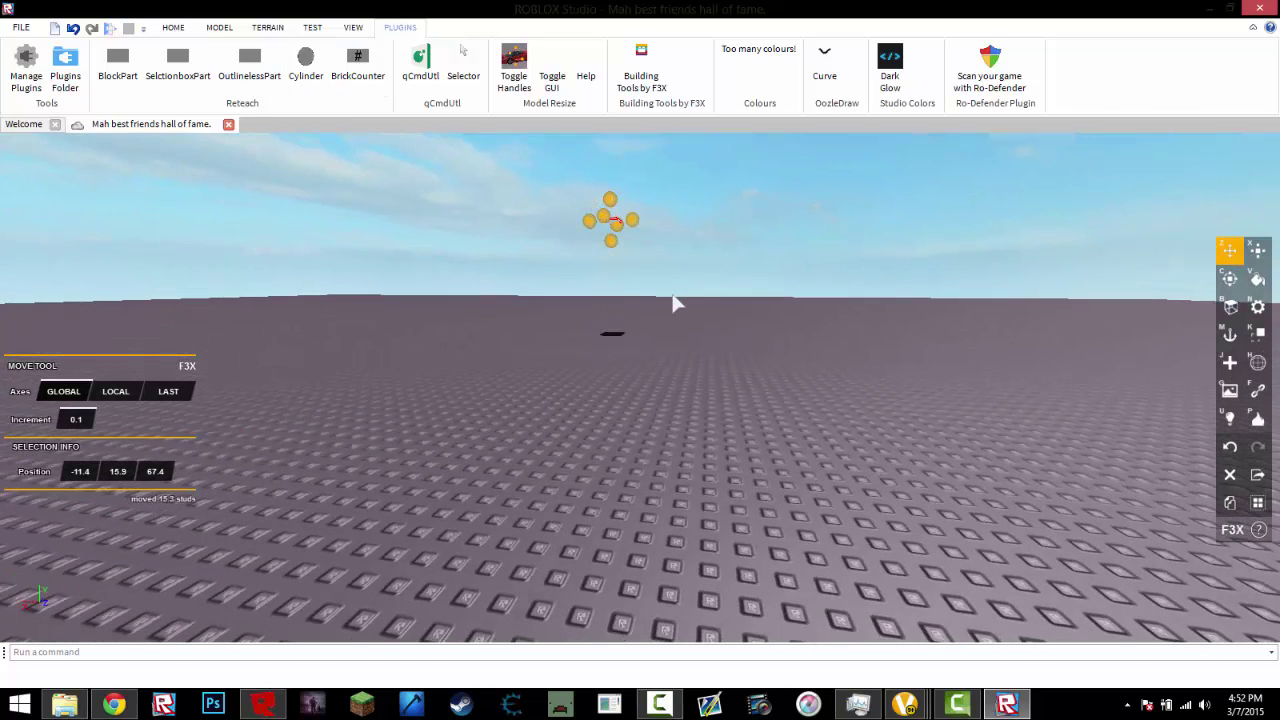
key("q")
key("u")
scroll(585, 333, "down", 2)
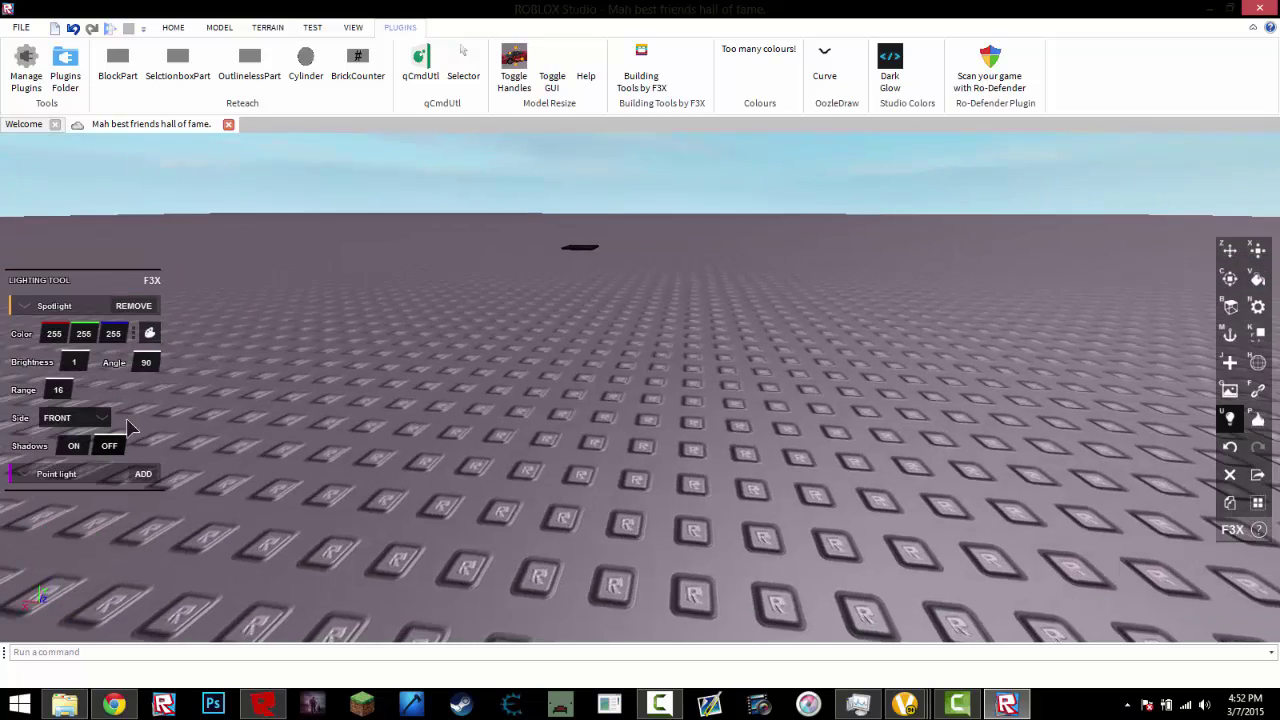
scroll(313, 443, "down", 1)
left_click(66, 418)
left_click(60, 440)
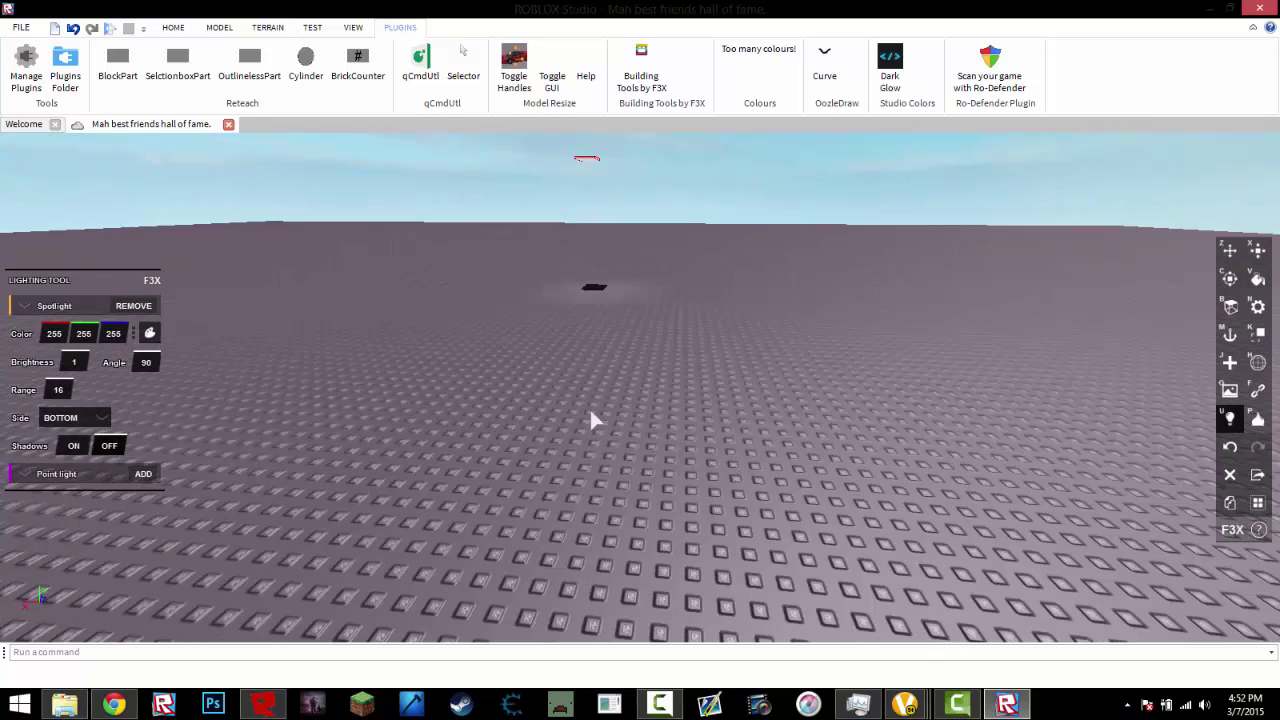
mouse_move(591, 420)
right_mouse_down()
mouse_move(640, 323)
mouse_move(626, 449)
right_mouse_up()
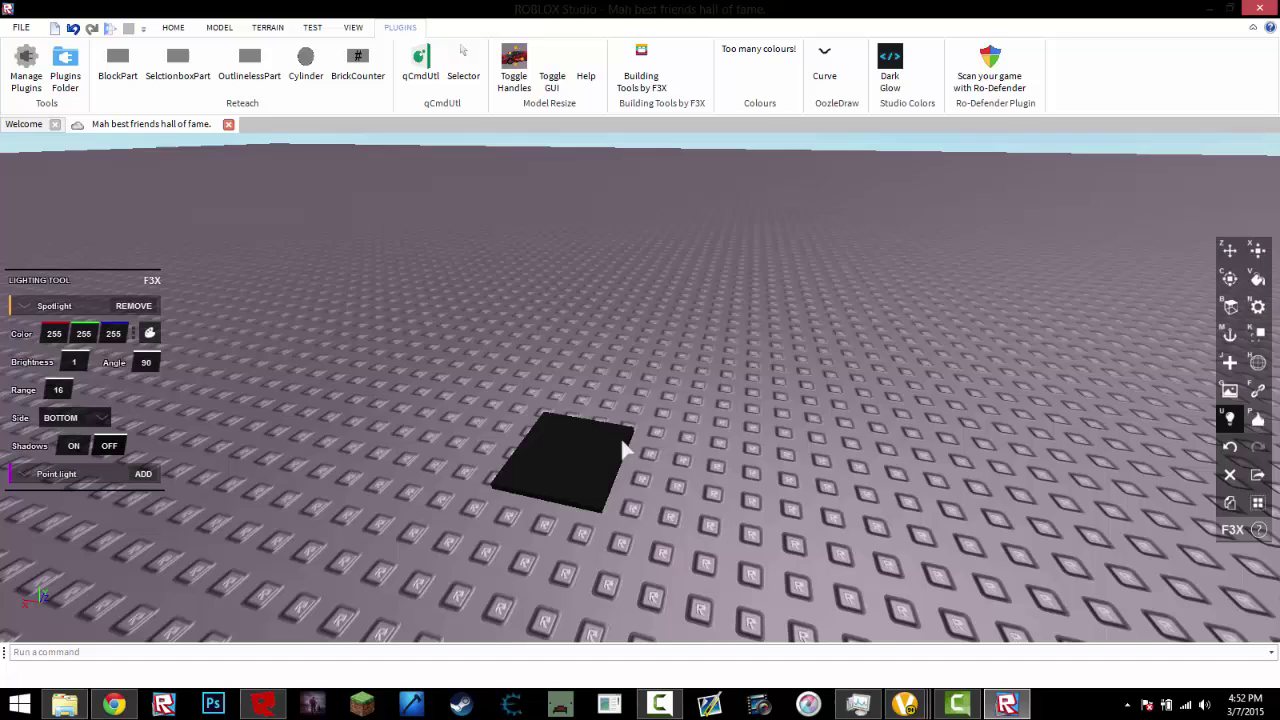
scroll(626, 449, "down", 3)
left_click(62, 390)
Set the spotlight's range to 60, brightness 5 and angle 90
type("60")
key("Return")
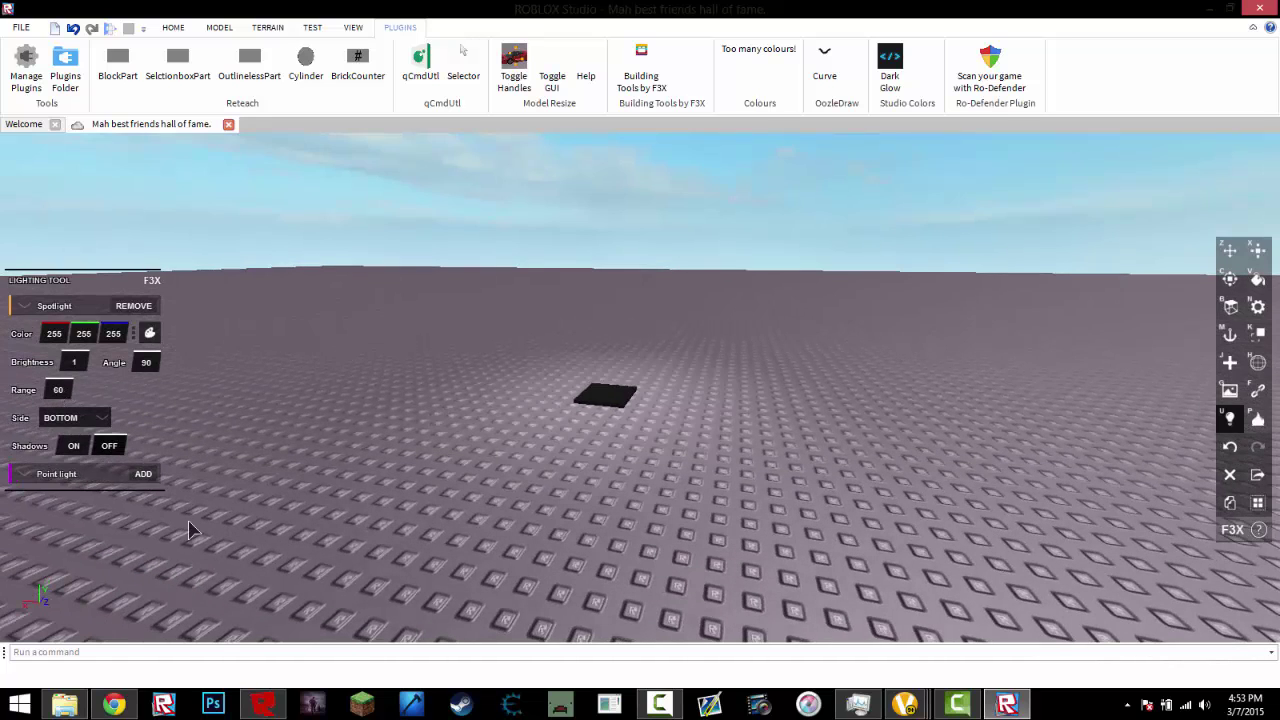
type("90")
left_click(78, 362)
key("Tab")
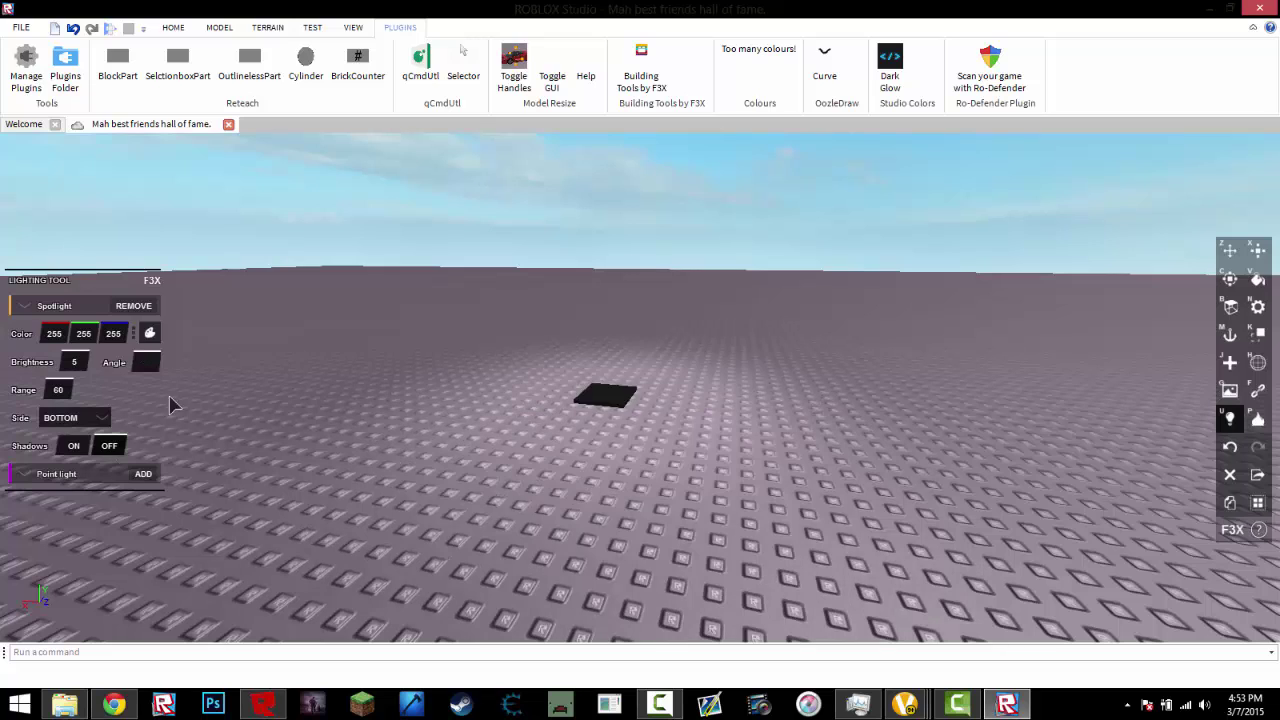
type("90")
Tint the spotlight purple with blue 255 and green 0
left_click(113, 334)
type("255")
left_click(64, 339)
type("255")
left_click(84, 338)
left_click(64, 339)
type("55")
left_click(84, 338)
type("0")
key("Return")
Swap the spotlight for a point light on the square
mouse_move(755, 340)
right_mouse_down()
mouse_move(830, 337)
mouse_move(645, 347)
right_mouse_up()
right_click_drag(392, 333, 94, 508)
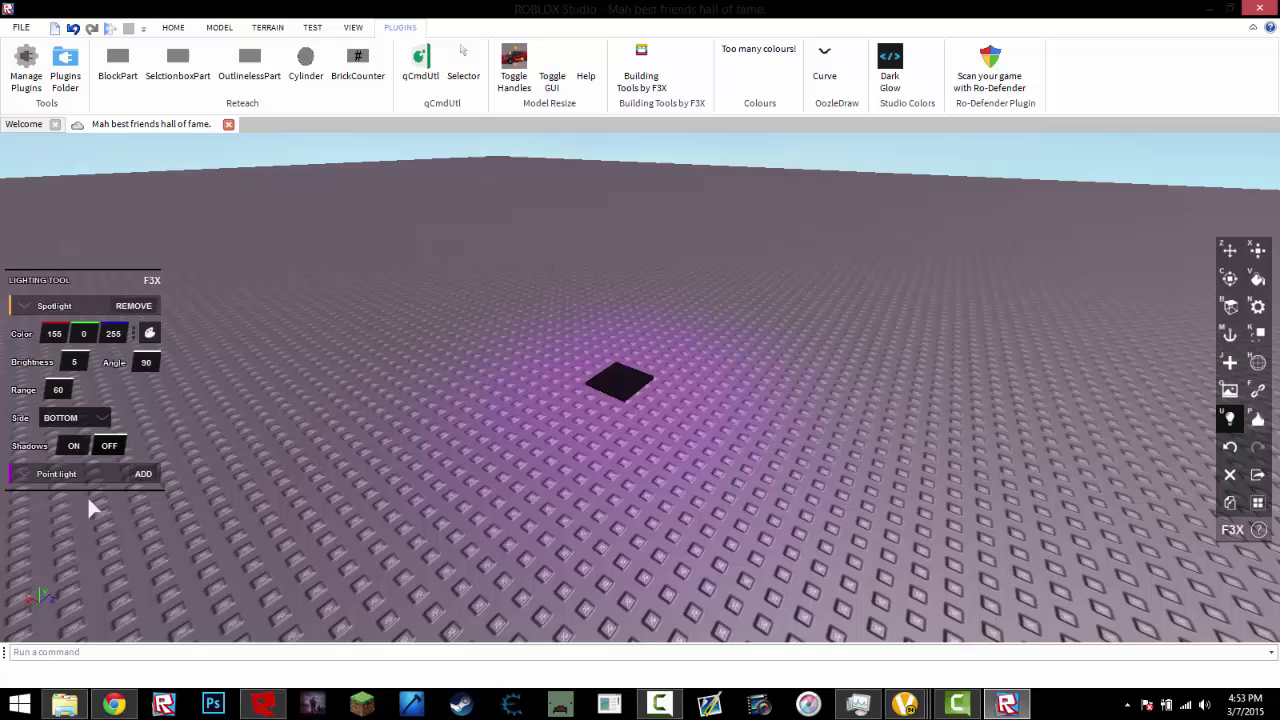
left_click(140, 306)
left_click(143, 331)
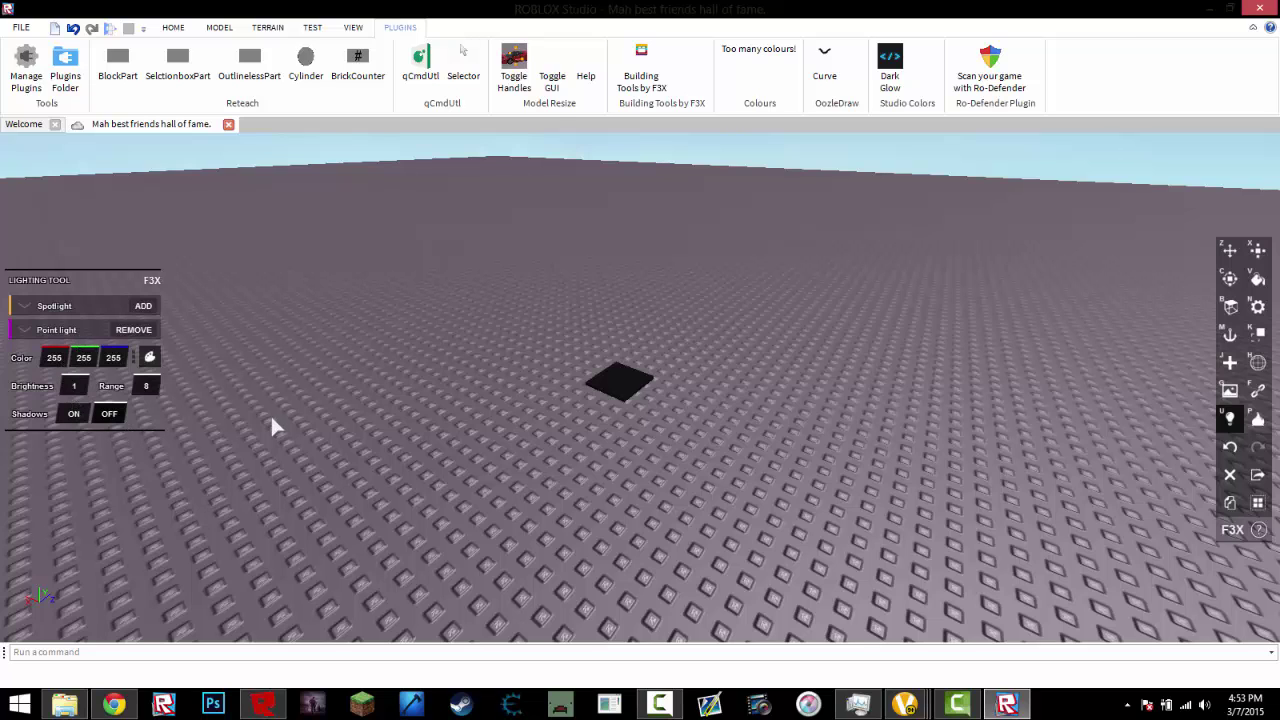
Try point light ranges of 20 and 60, settling back on 20
right_click_drag(275, 427, 100, 375)
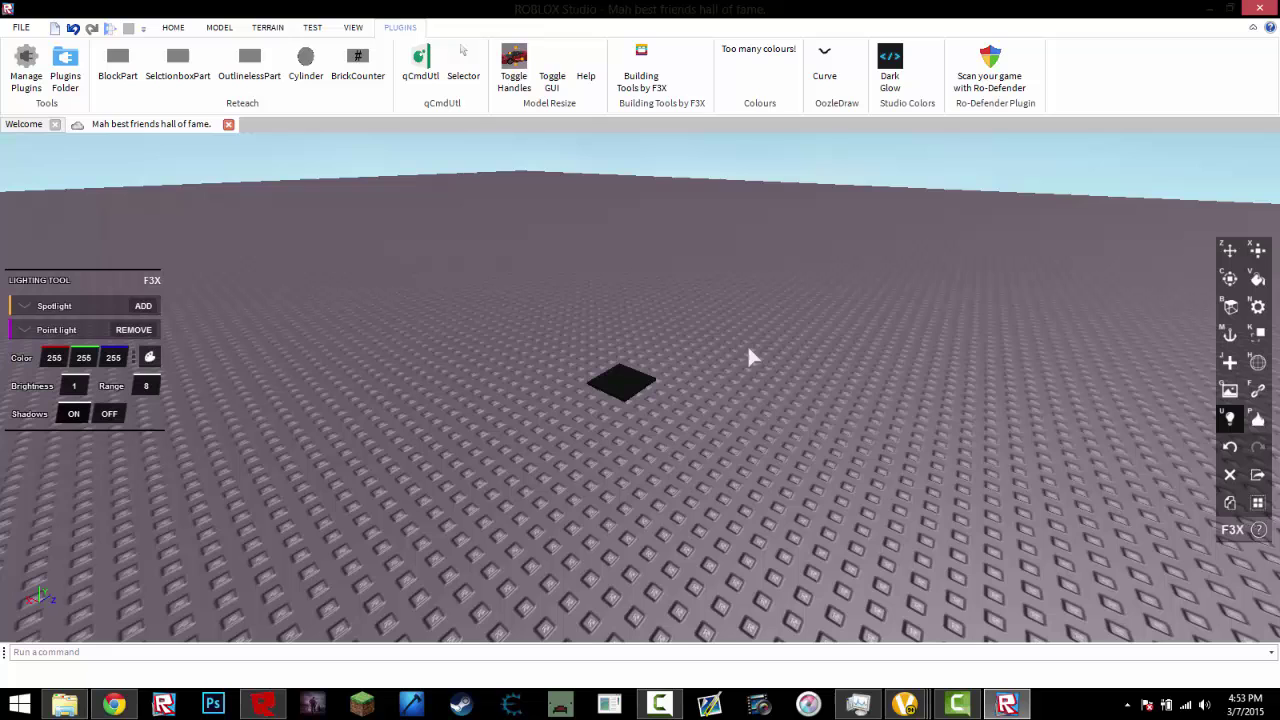
left_click(140, 385)
type("8")
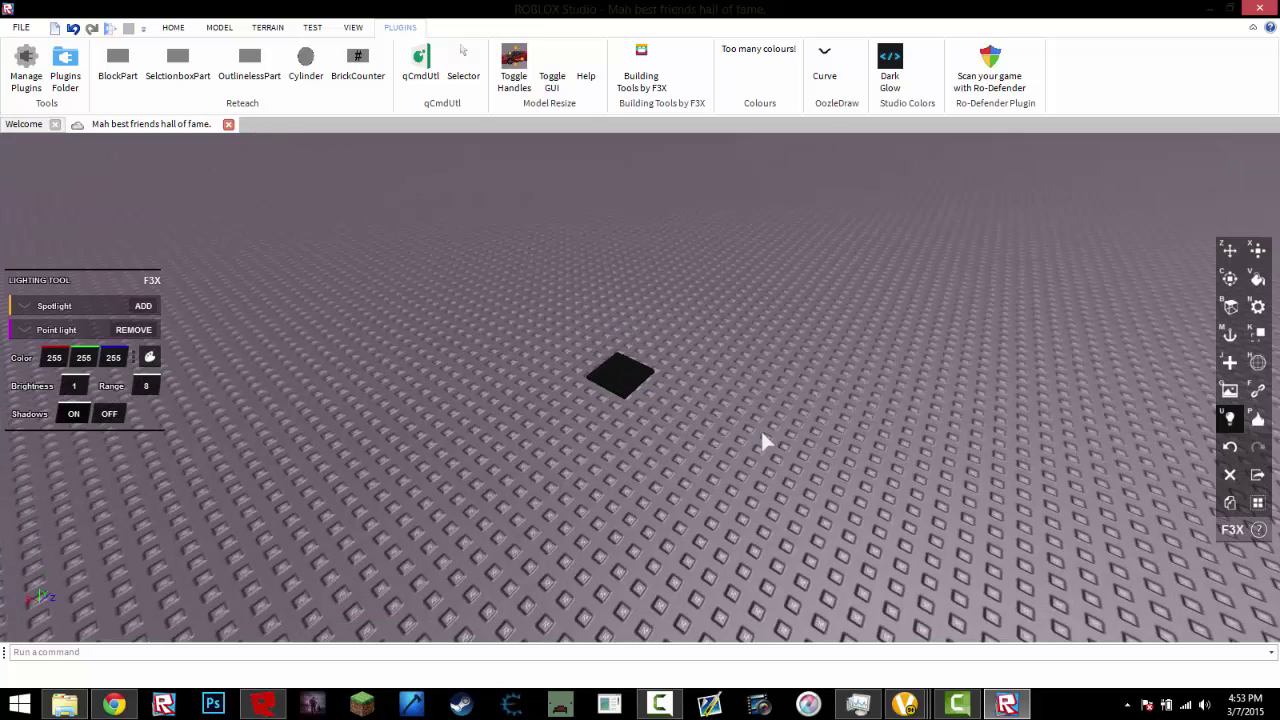
scroll(760, 435, "down", 10)
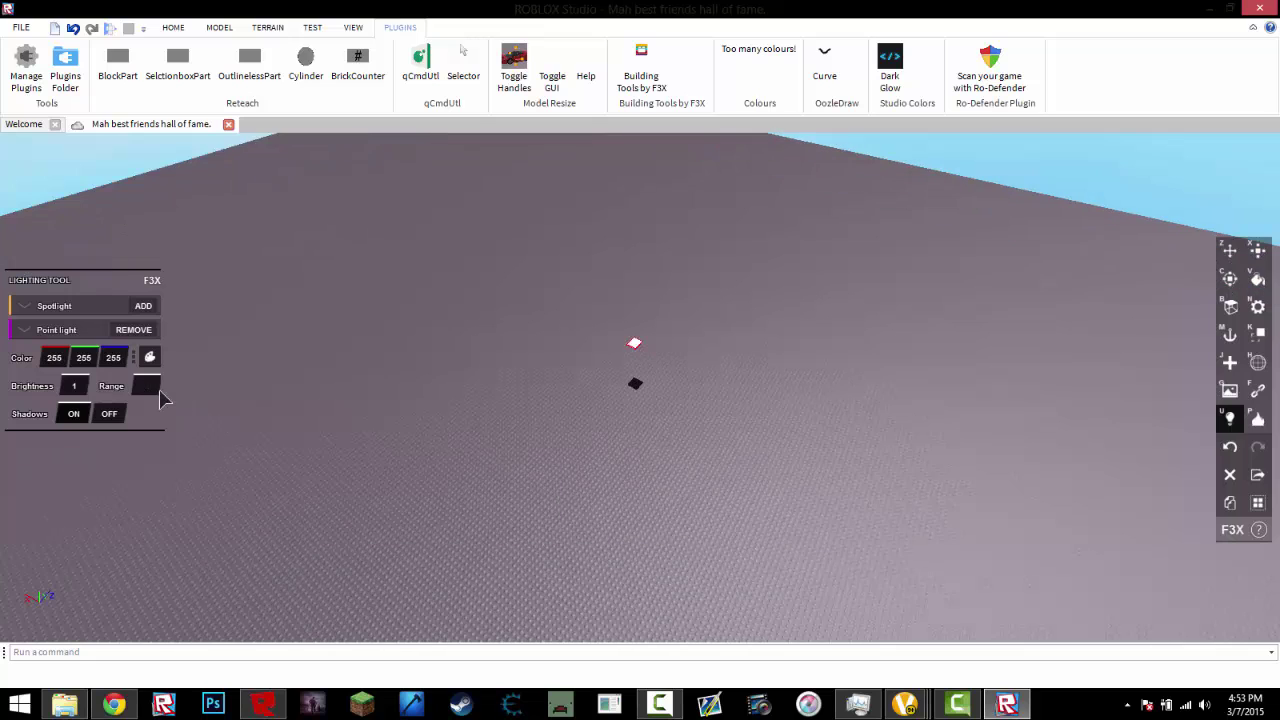
type("20")
key("Return")
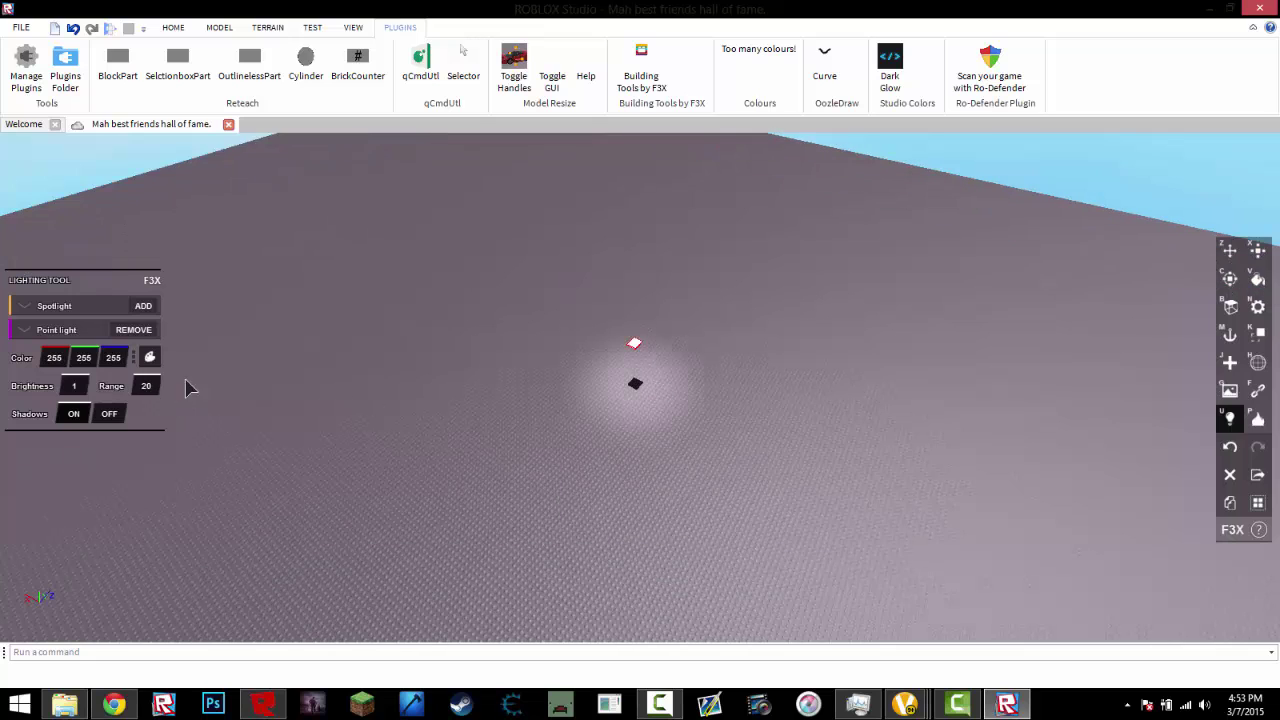
left_click(153, 389)
type("60")
key("Return")
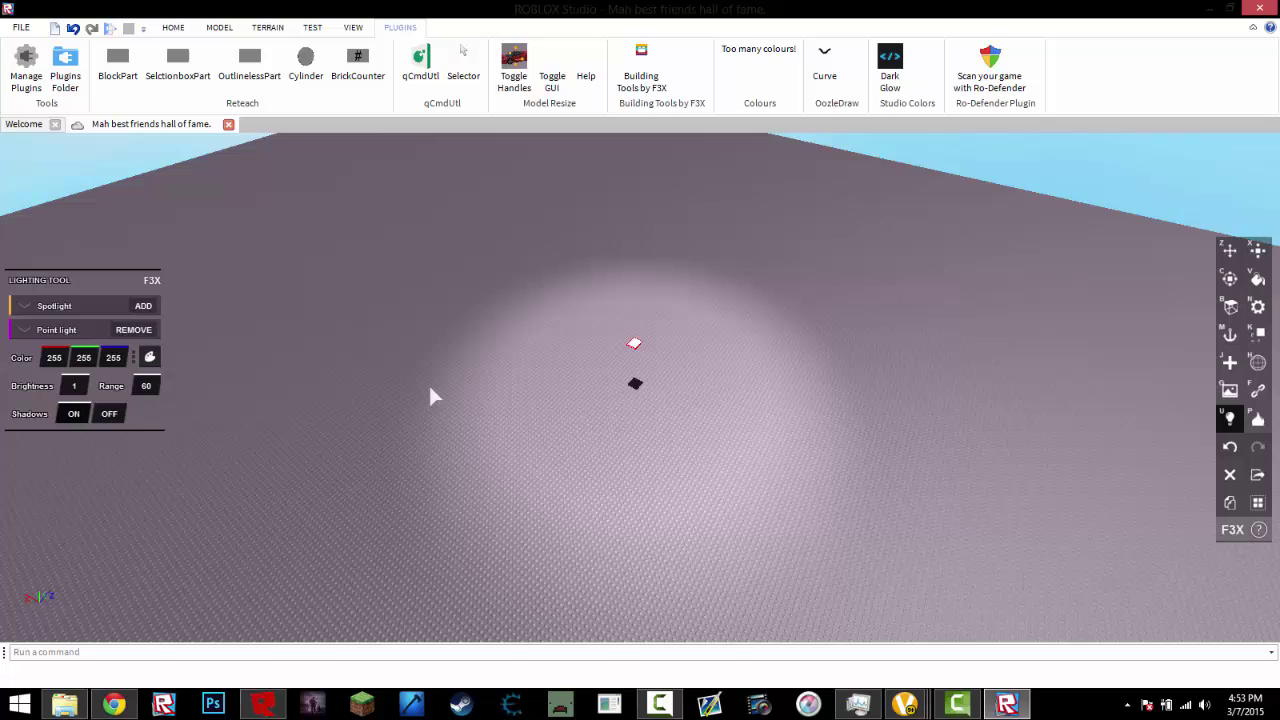
left_click(150, 392)
type("20")
key("Return")
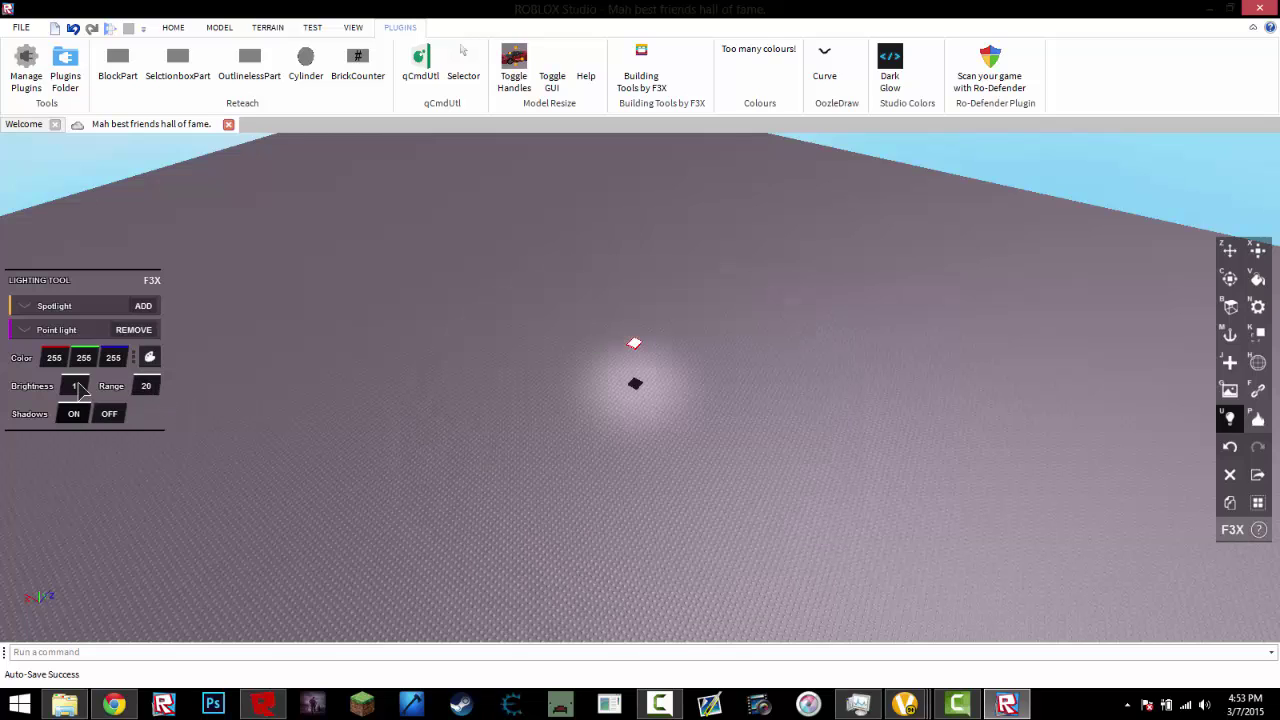
Set the point light brightness to 5 and its colour to 155, 0, 255
type("5")
key("Return")
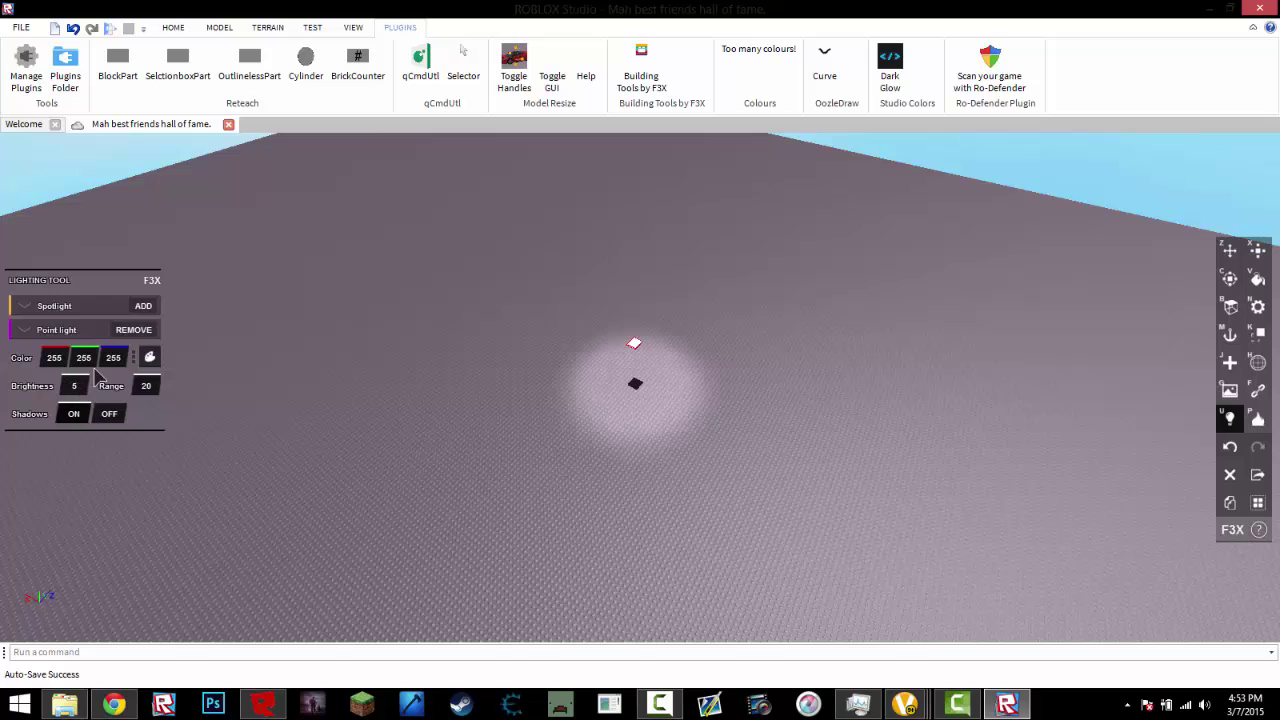
type("0")
left_click(62, 362)
type("155")
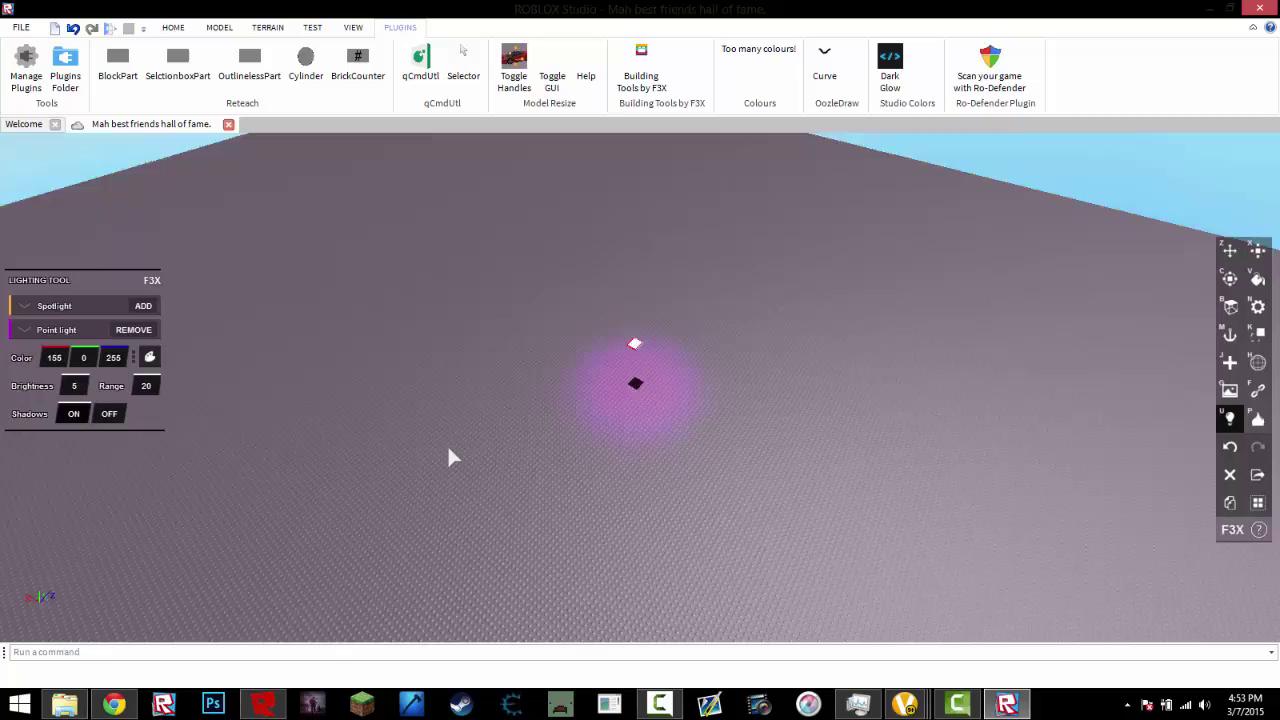
scroll(449, 440, "up", 3)
Widen the point light range to 60, then shrink it to 40
type("60")
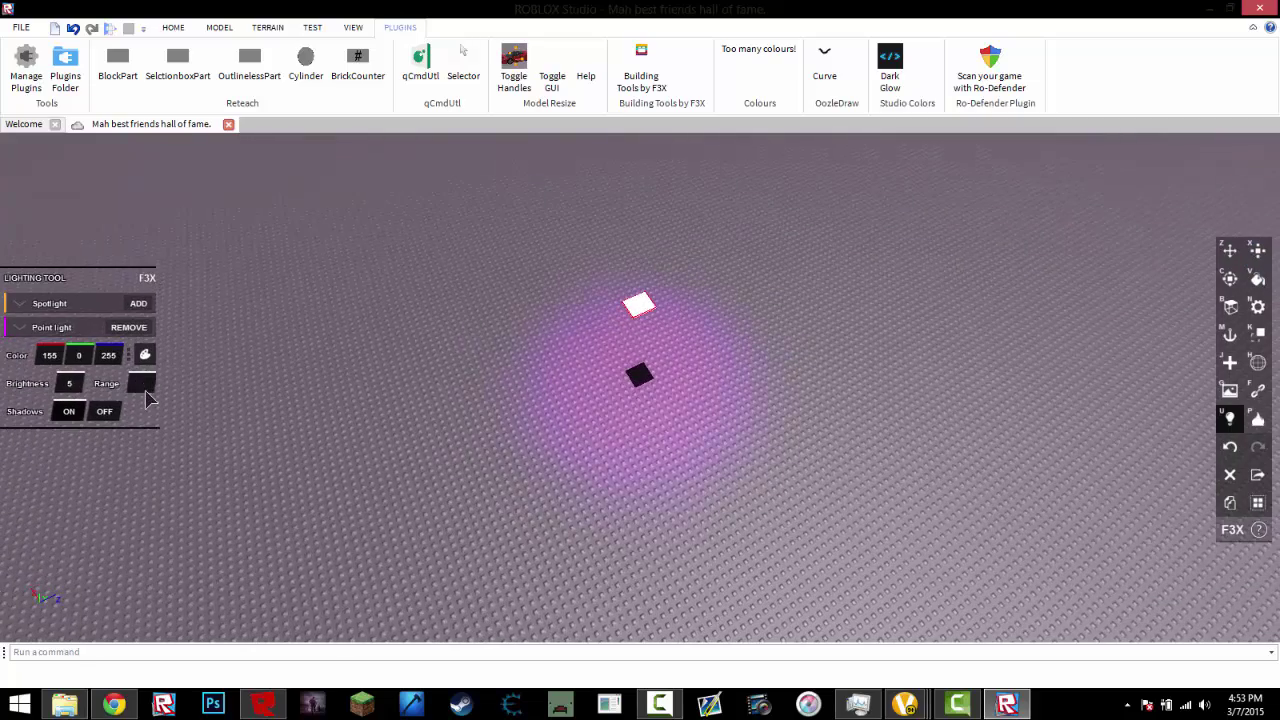
key("Return")
scroll(694, 417, "down", 3)
scroll(694, 417, "up", 3)
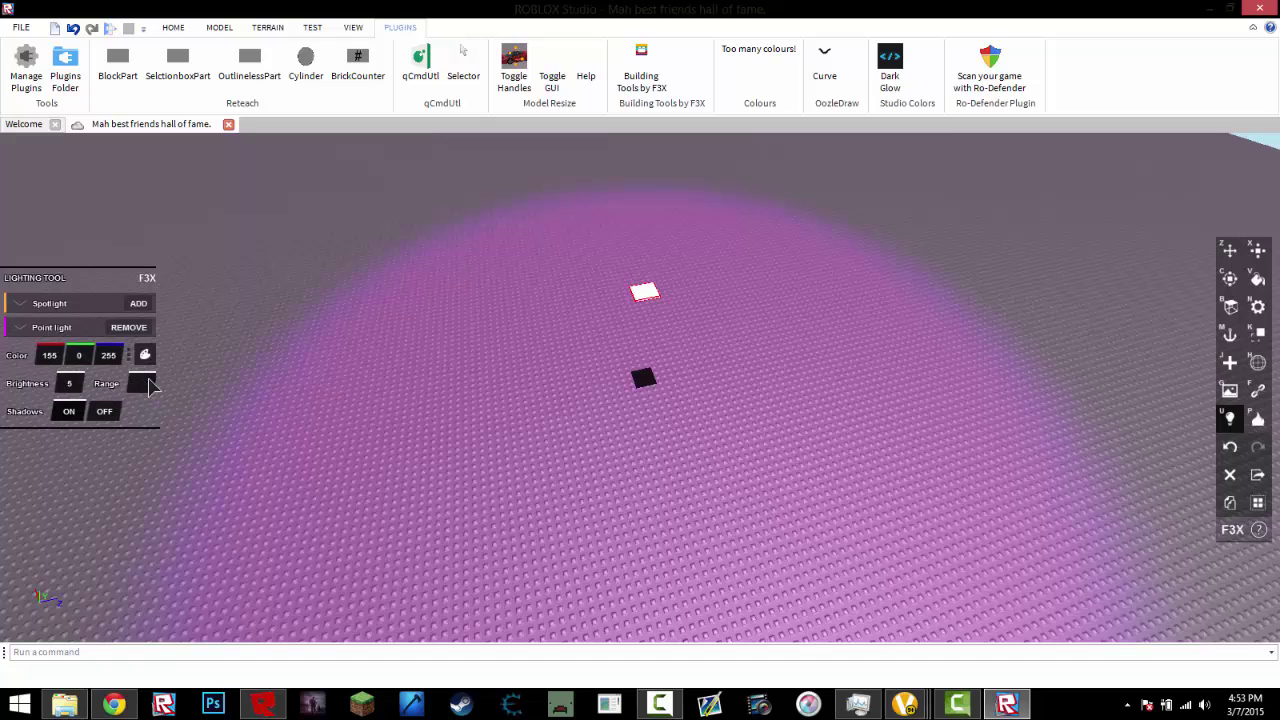
type("40")
key("Return")
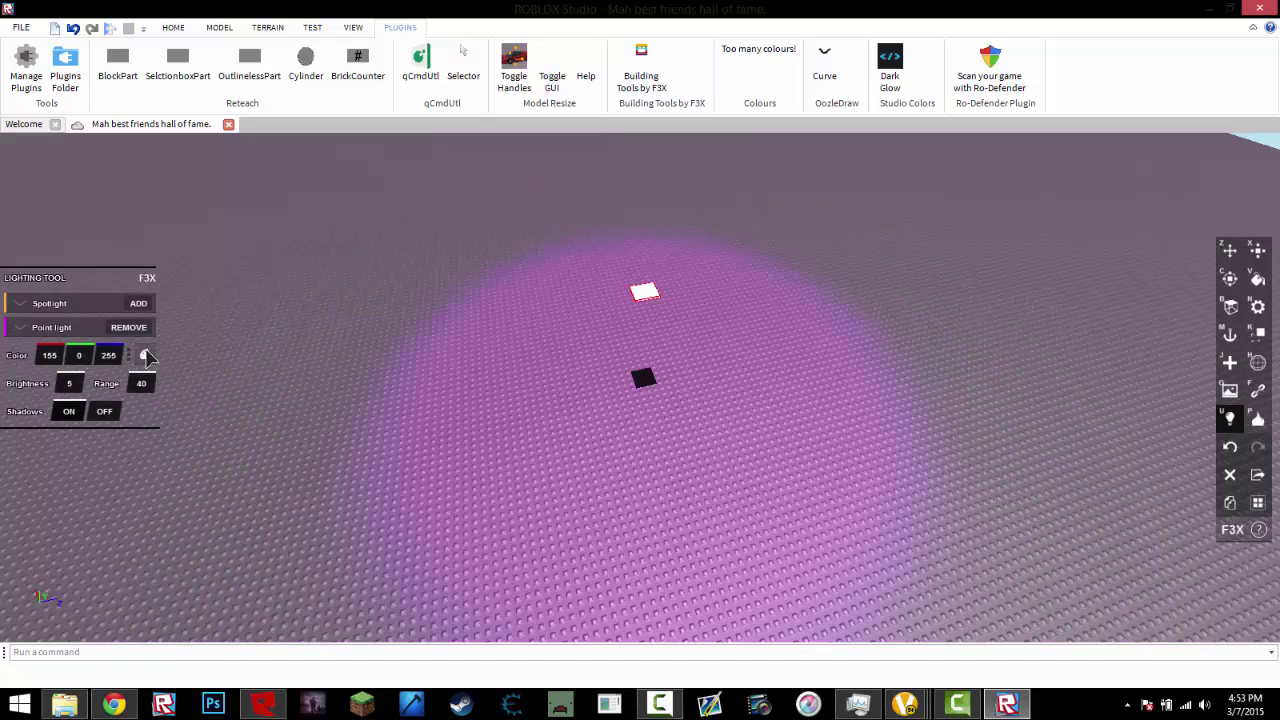
Change the point light colour to cyan with the colour picker
left_click(144, 355)
left_click_drag(327, 362, 278, 248)
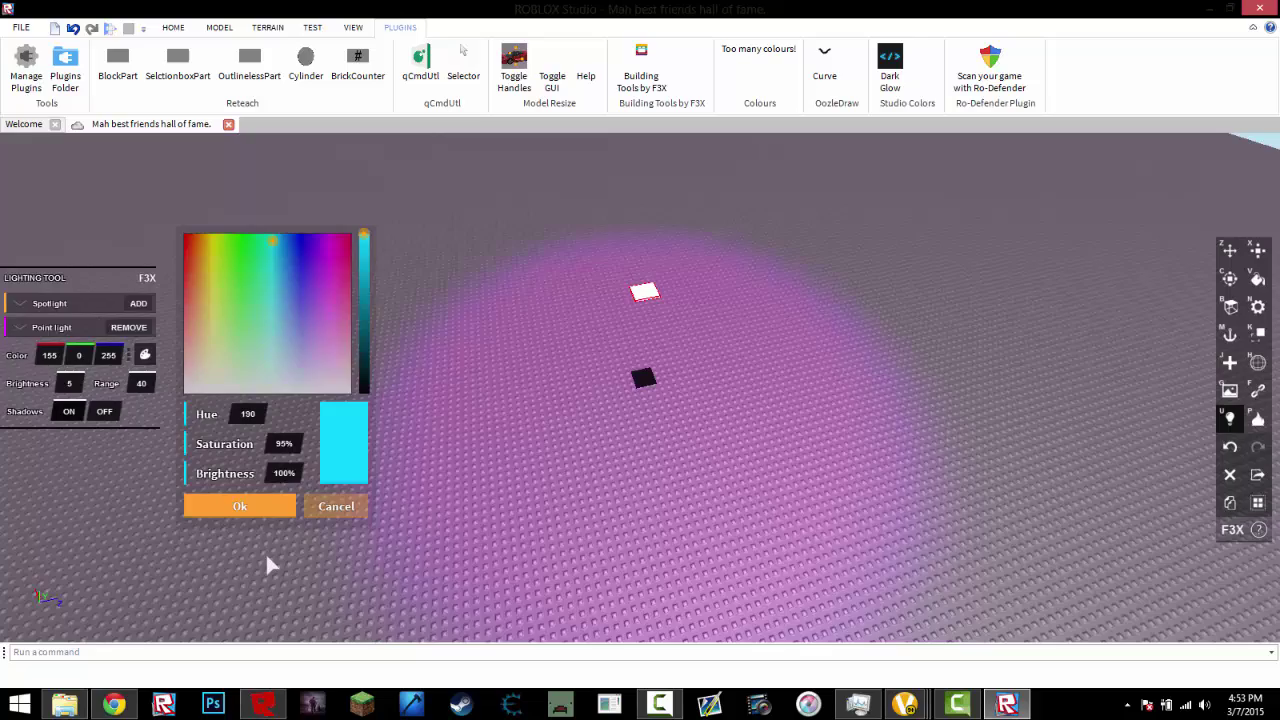
left_click(256, 512)
Delete the black square part along with its light
right_click_drag(737, 600, 749, 606)
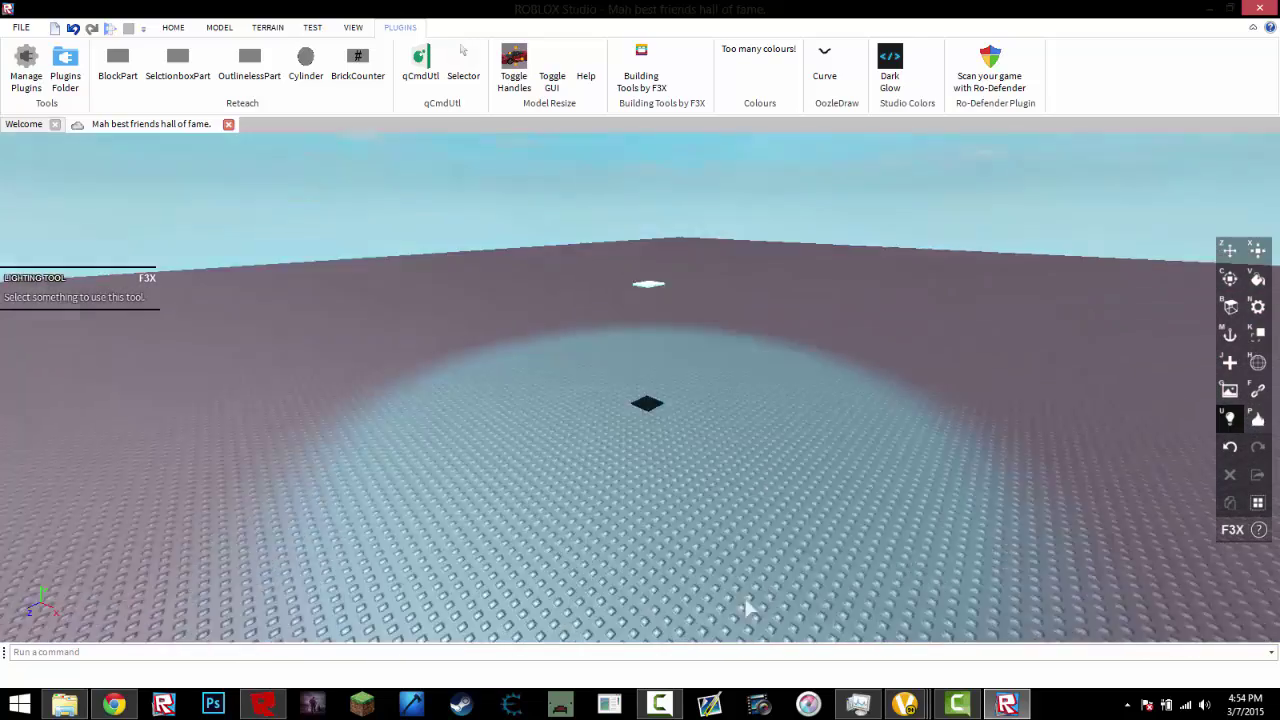
left_click(660, 391)
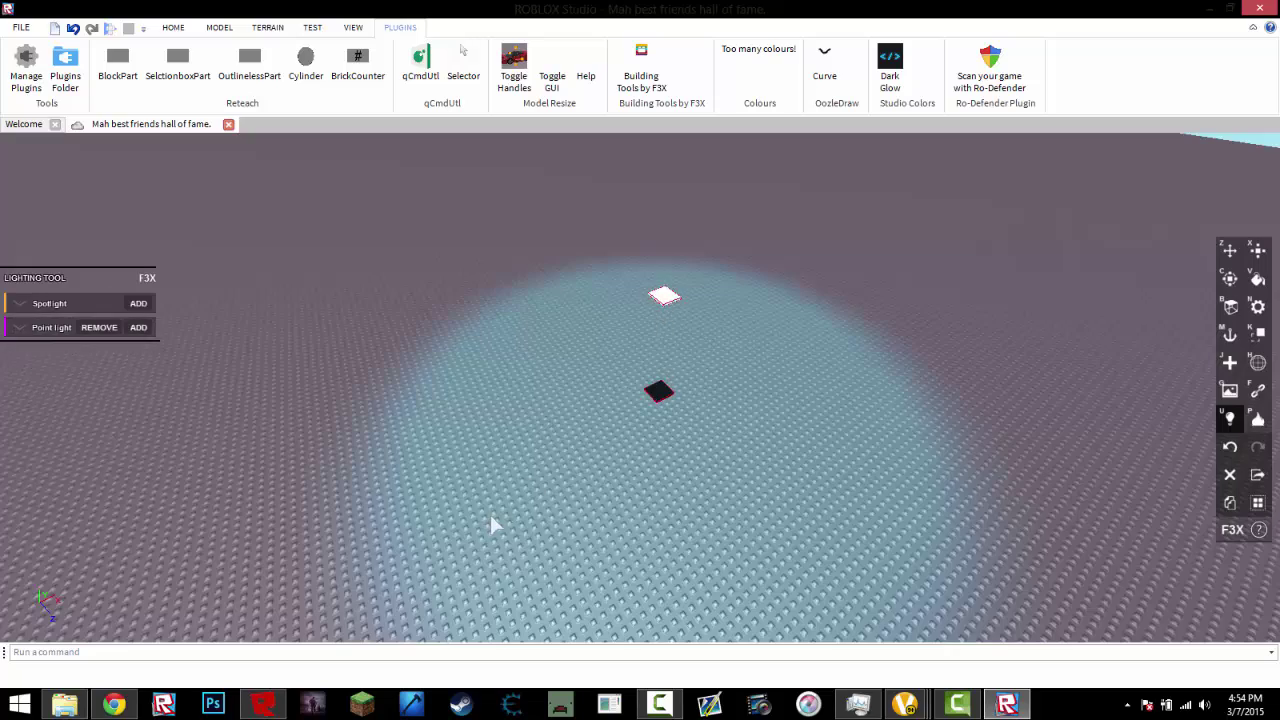
key("Delete")
key("Delete")
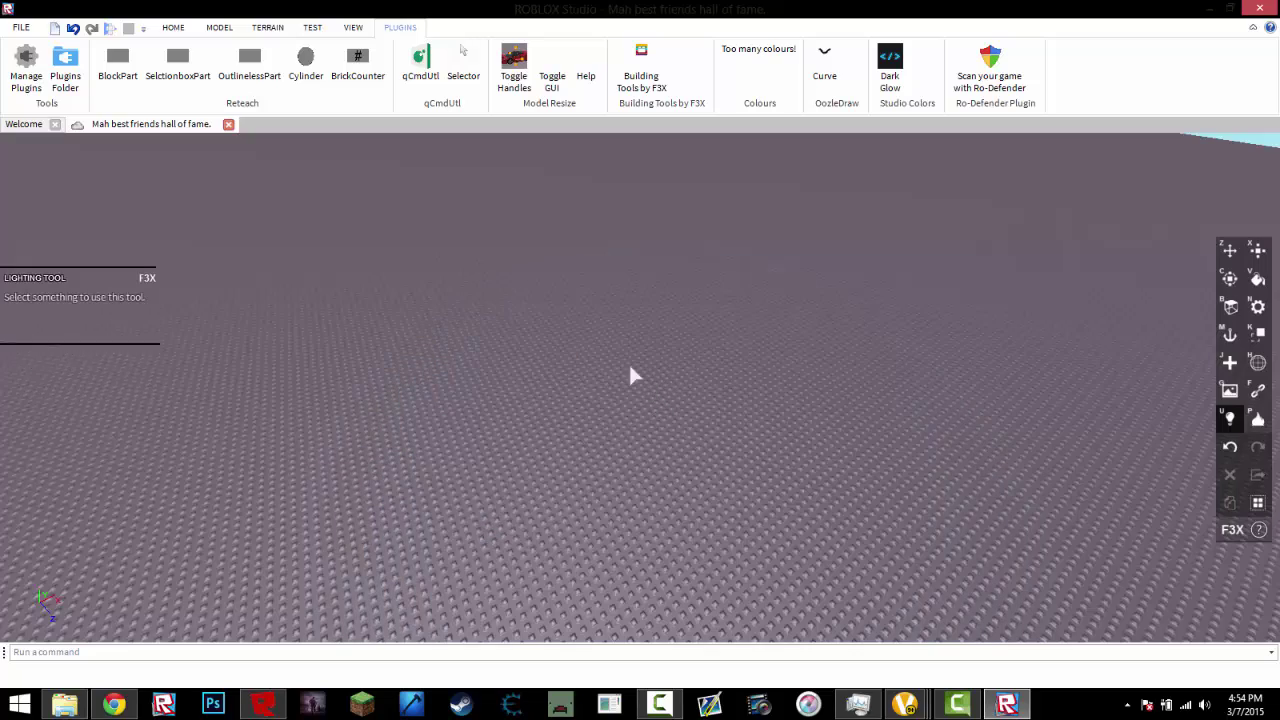
right_click_drag(628, 362, 645, 418)
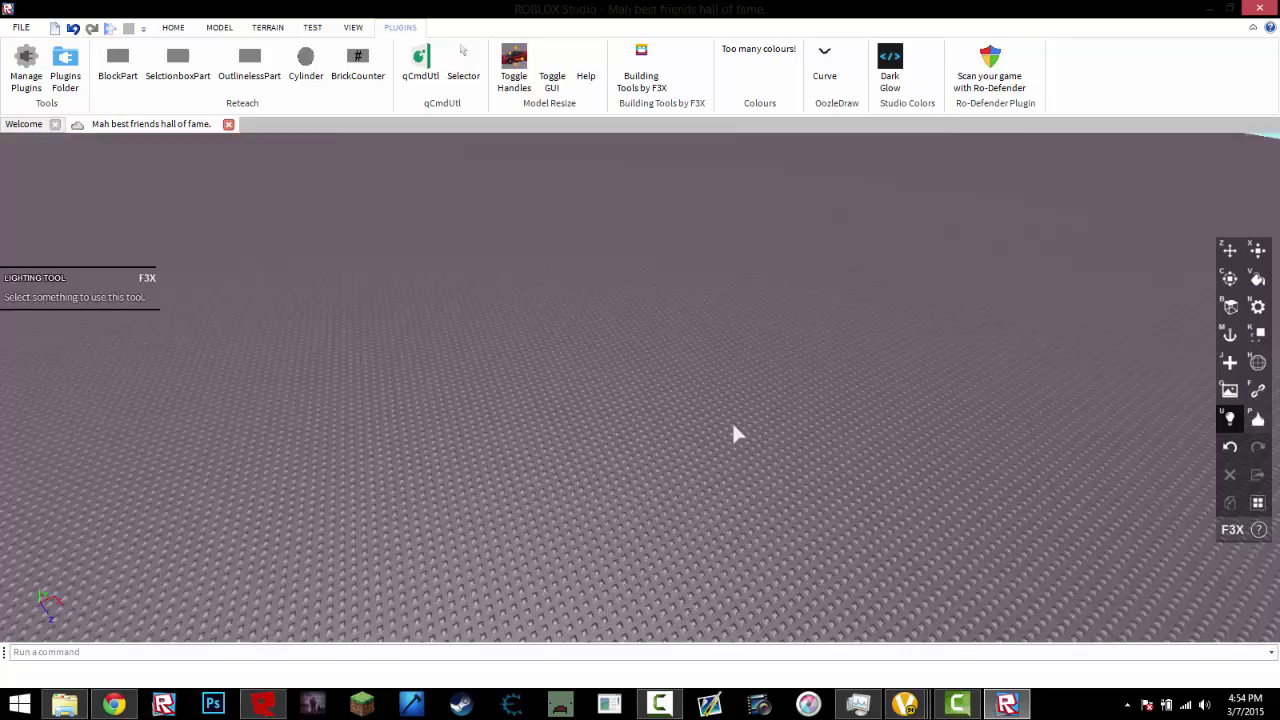
mouse_move(736, 433)
right_mouse_down()
mouse_move(711, 401)
mouse_move(476, 435)
mouse_move(515, 386)
right_mouse_up()
scroll(711, 401, "up", 5)
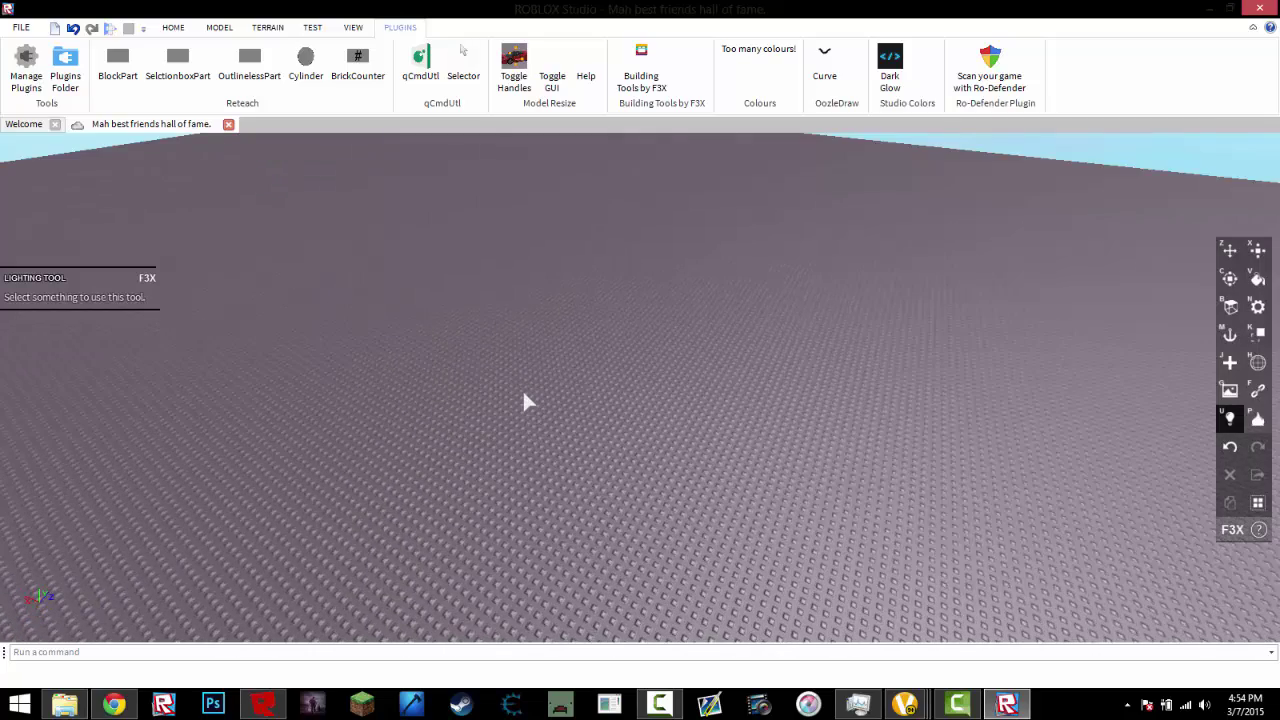
scroll(524, 391, "up", 5)
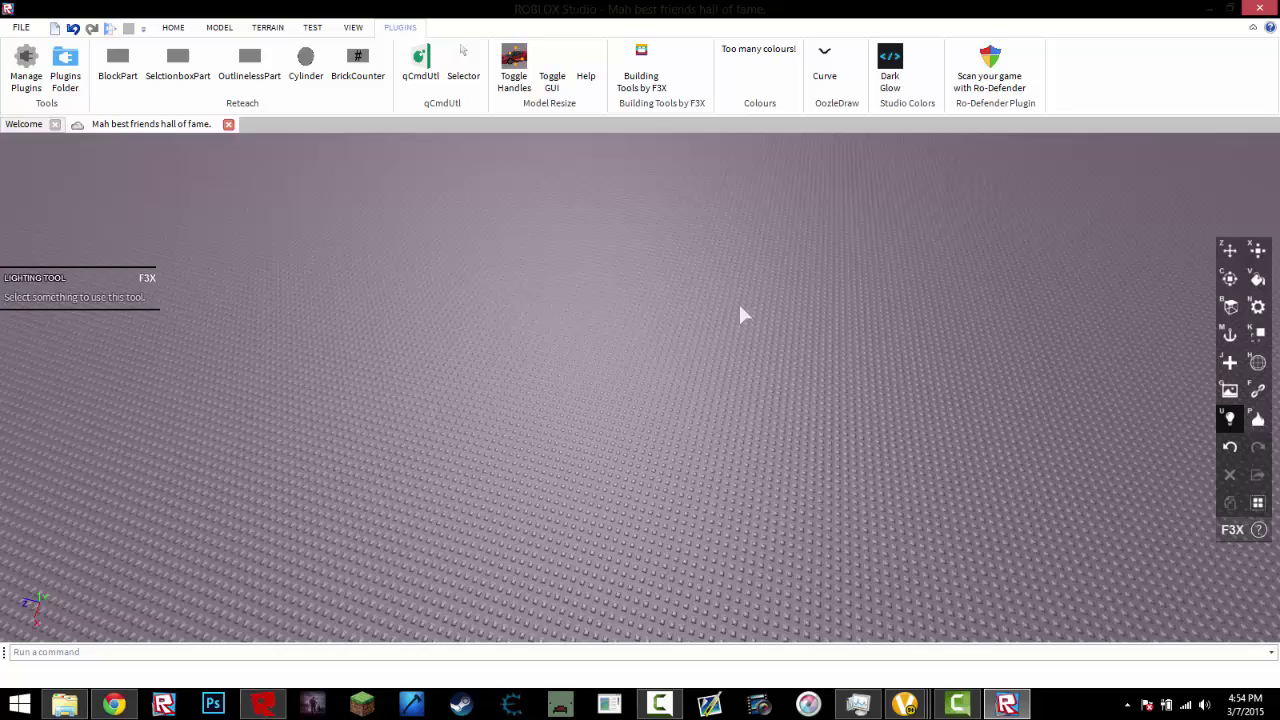
scroll(742, 315, "down", 3)
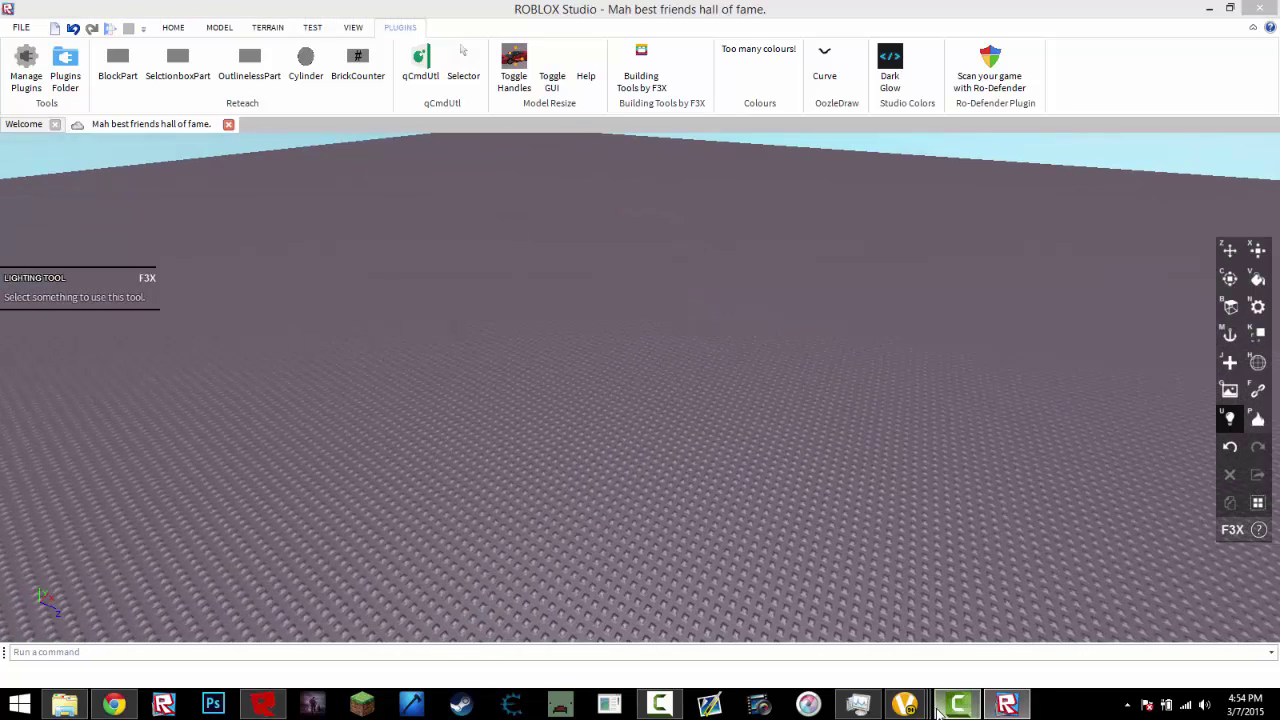
left_click(956, 705)
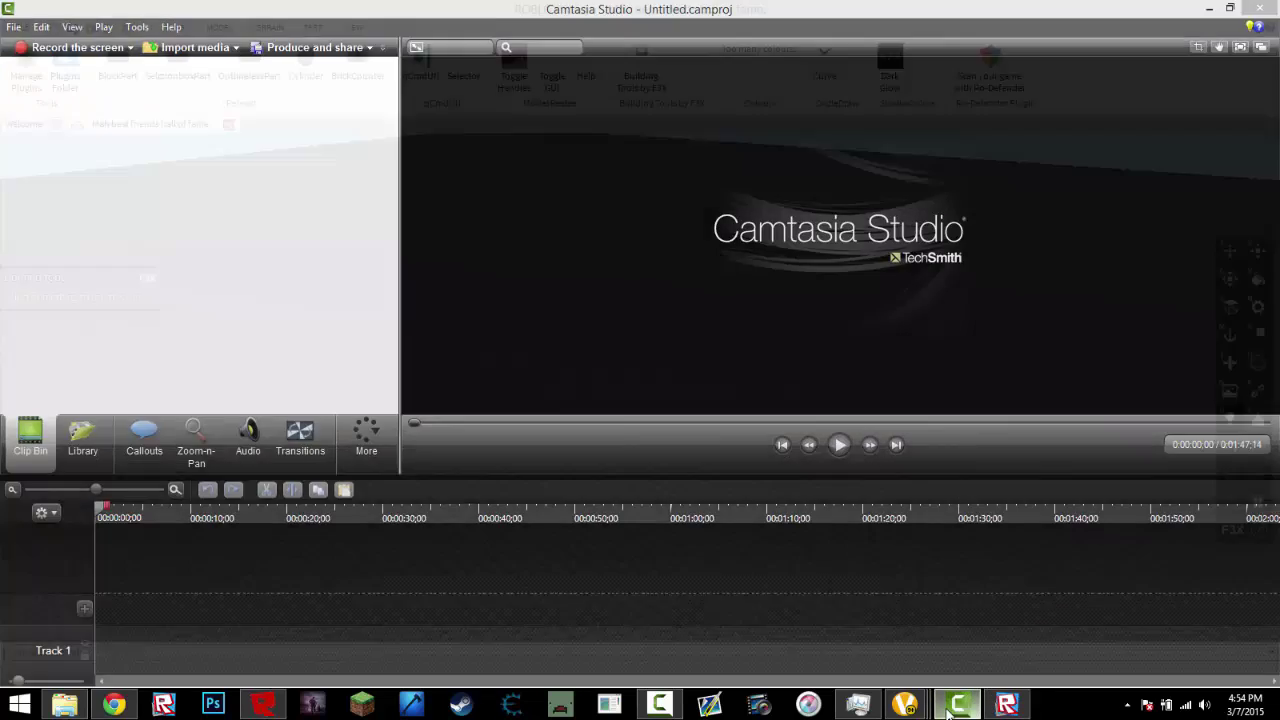
left_click(948, 712)
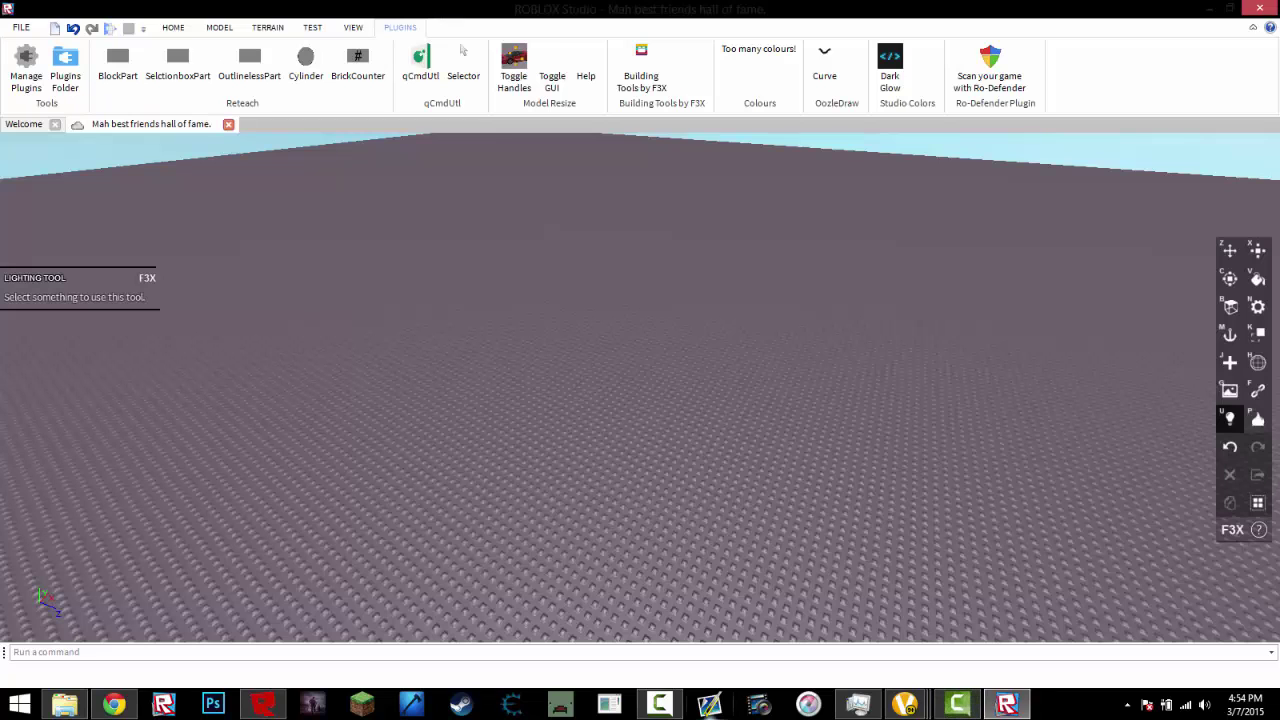